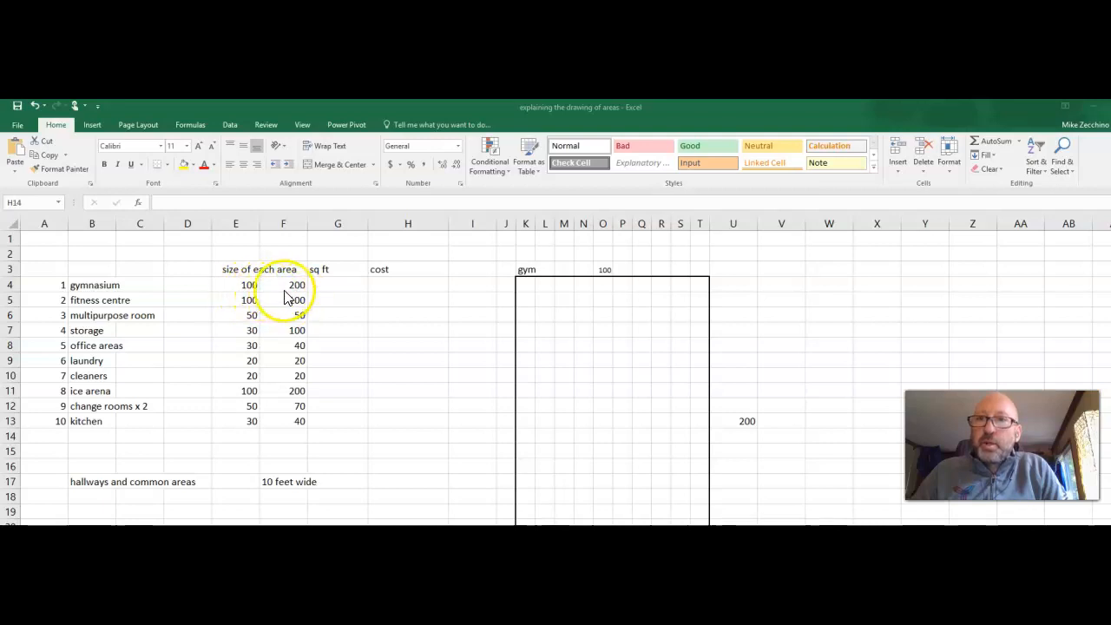
Calculate the gymnasium's square footage in G4 as =SUM(E4*F4) and fill the formula down to row 13.
left_click(336, 286)
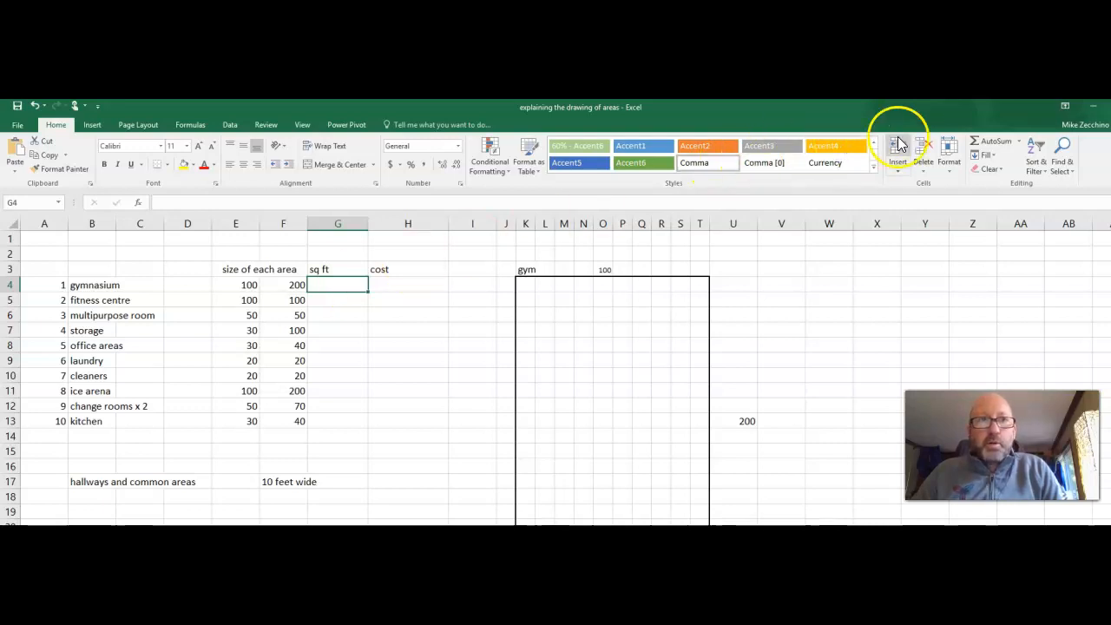
left_click(989, 140)
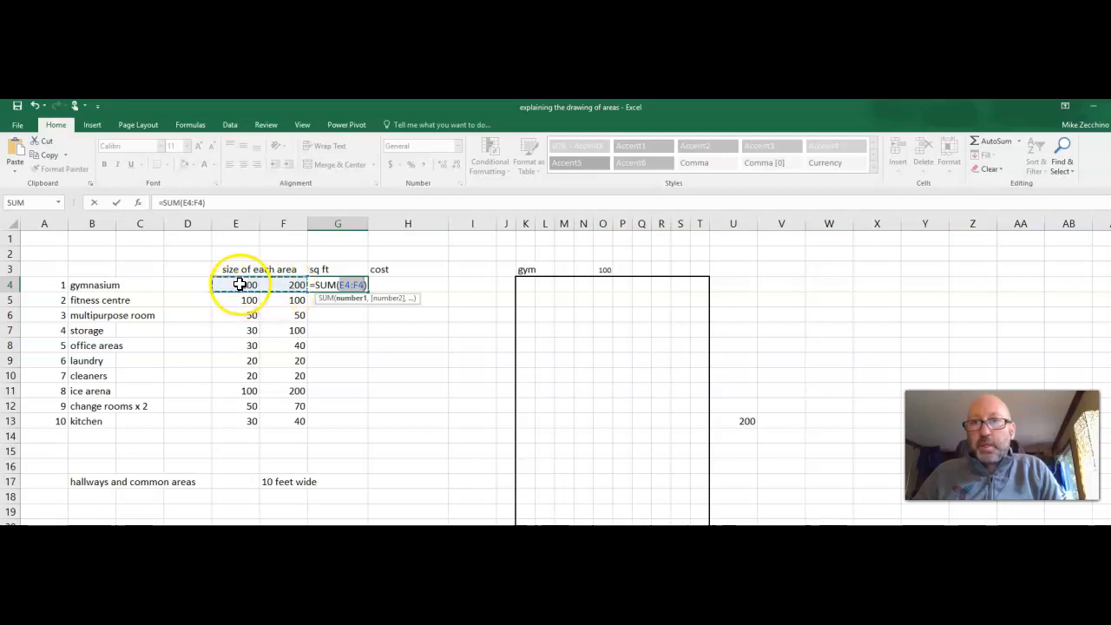
left_click(239, 284)
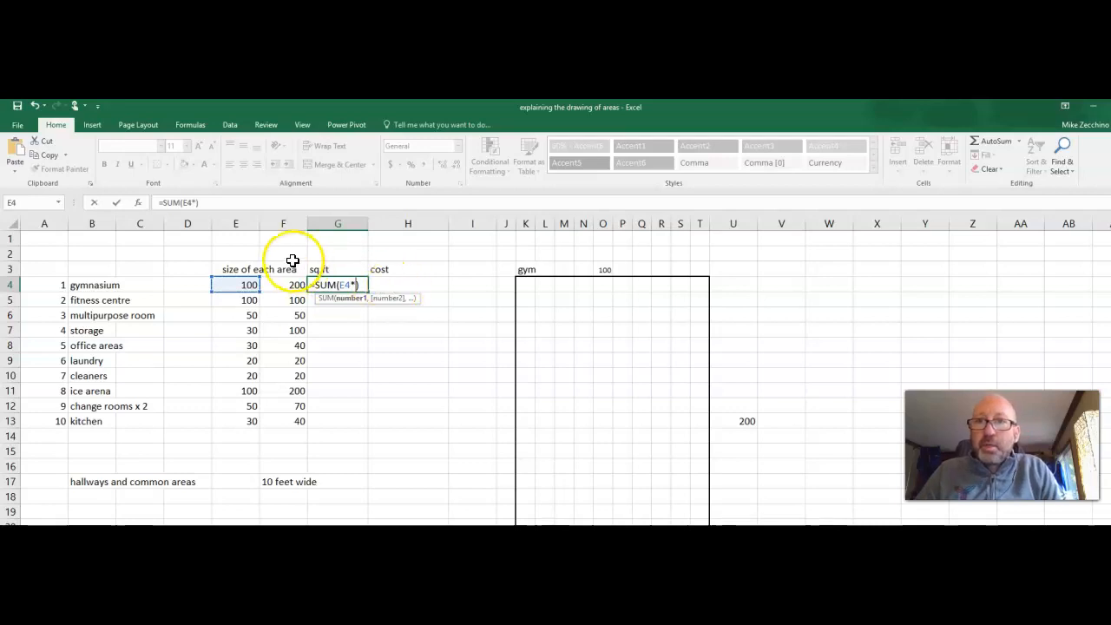
left_click(283, 286)
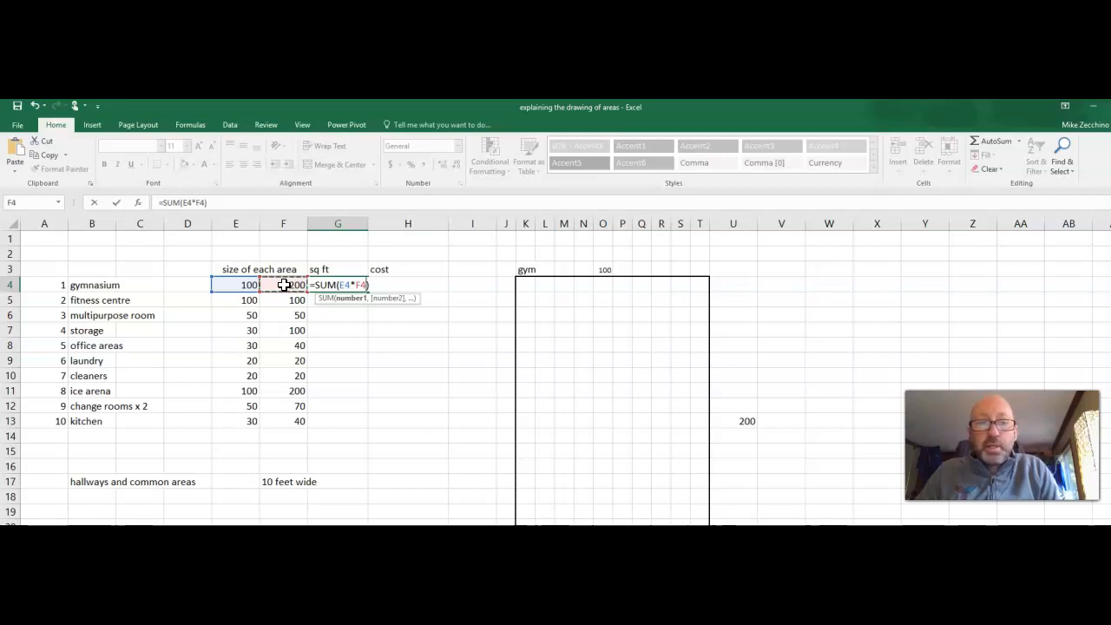
key("Return")
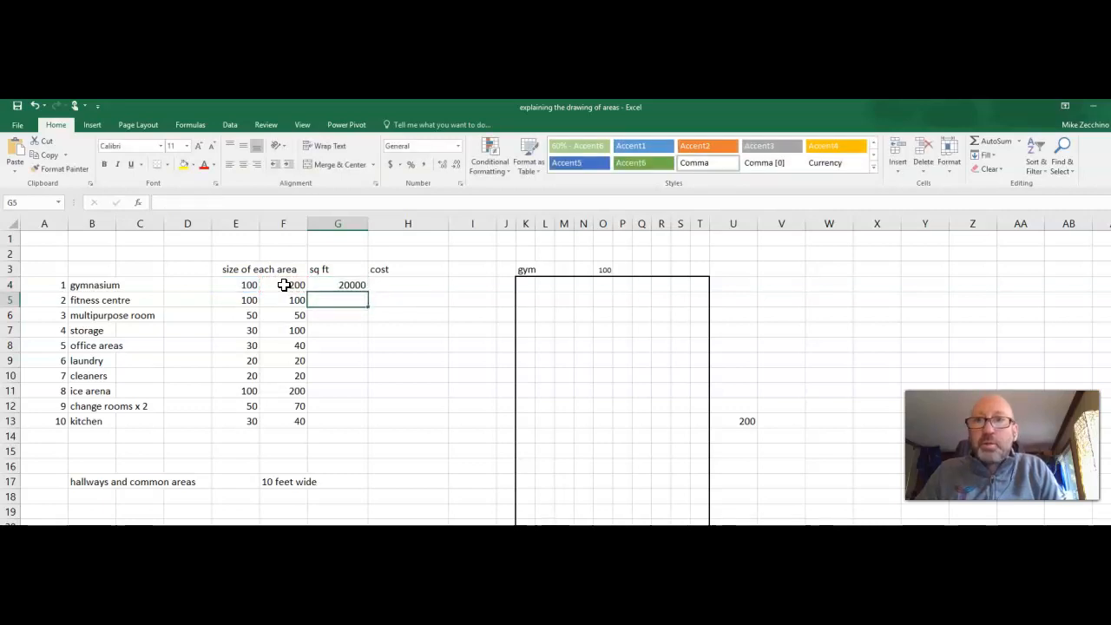
left_click(350, 284)
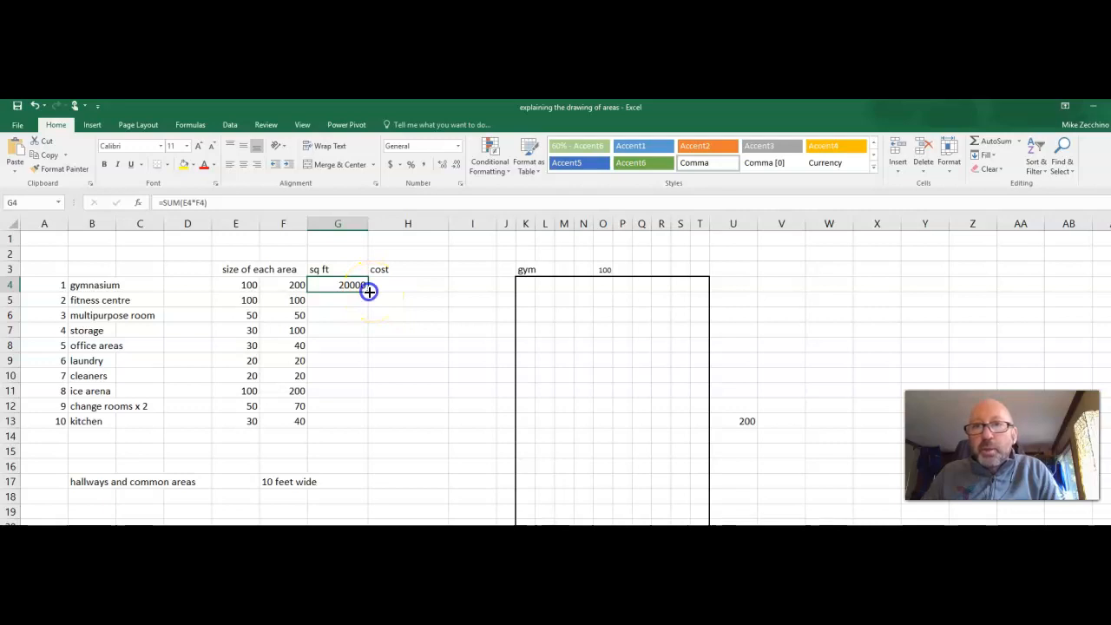
left_click_drag(369, 295, 367, 424)
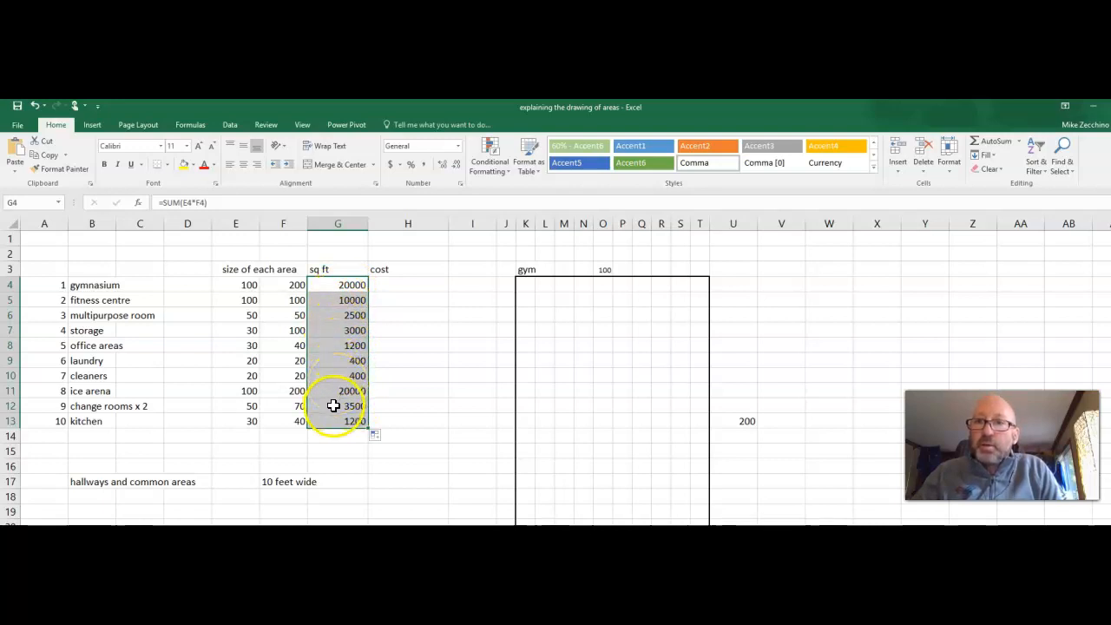
Edit the change rooms formula in G12 to multiply its area by 2.
left_click(333, 406)
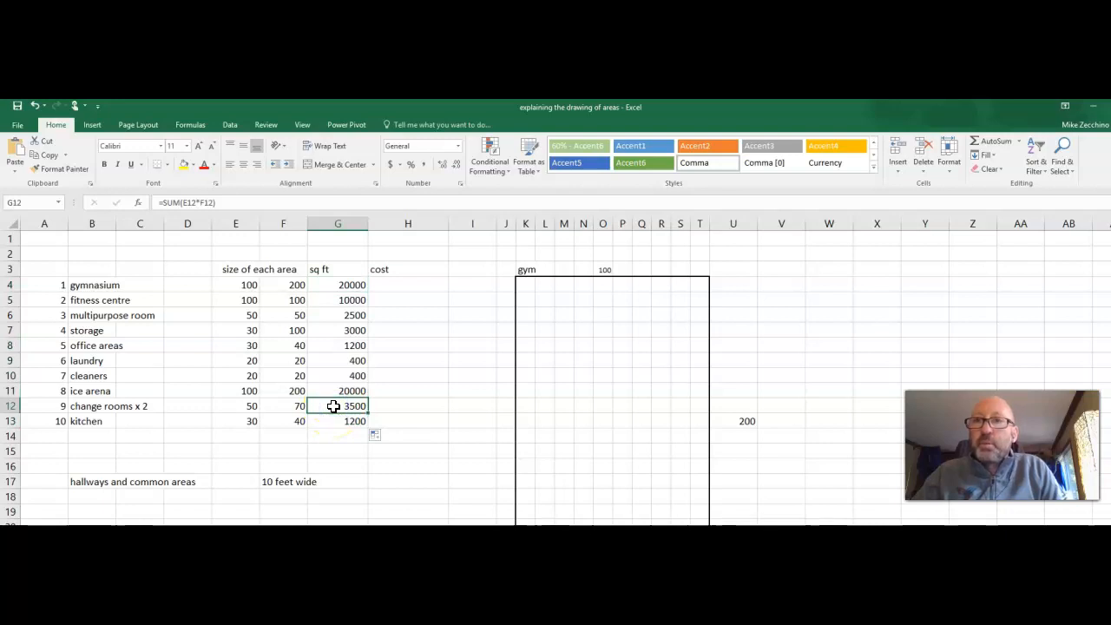
double_click(333, 406)
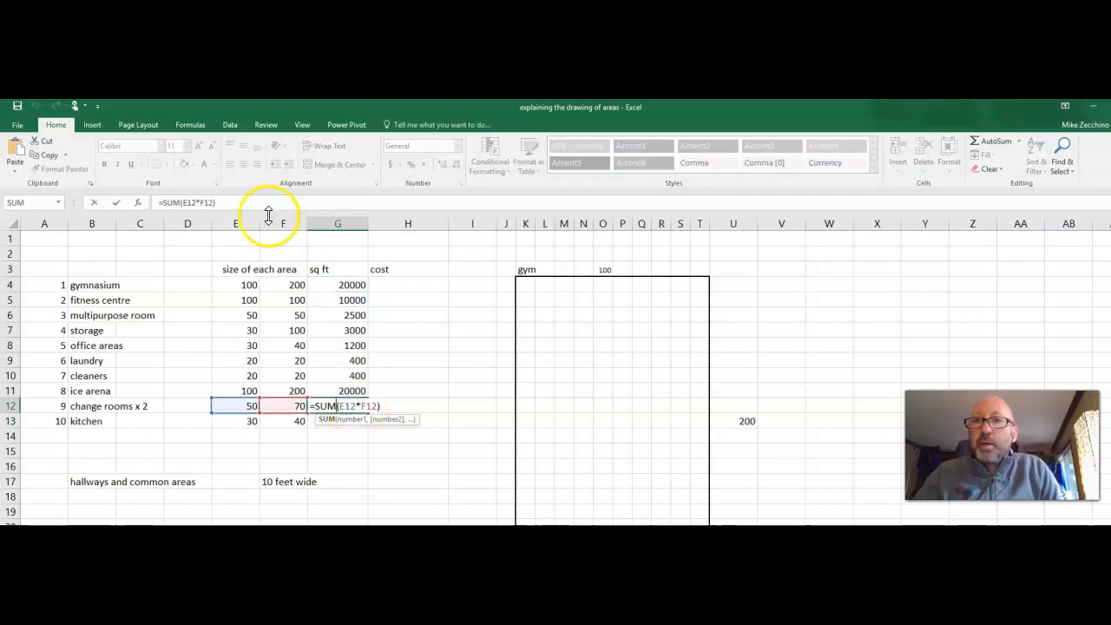
left_click(387, 408)
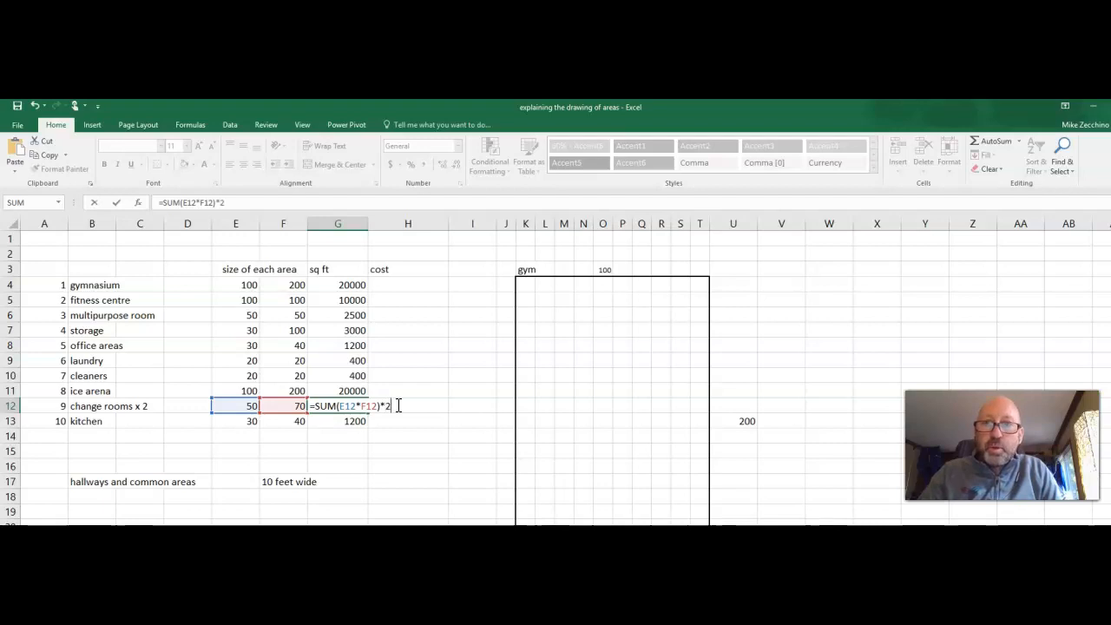
key("Return")
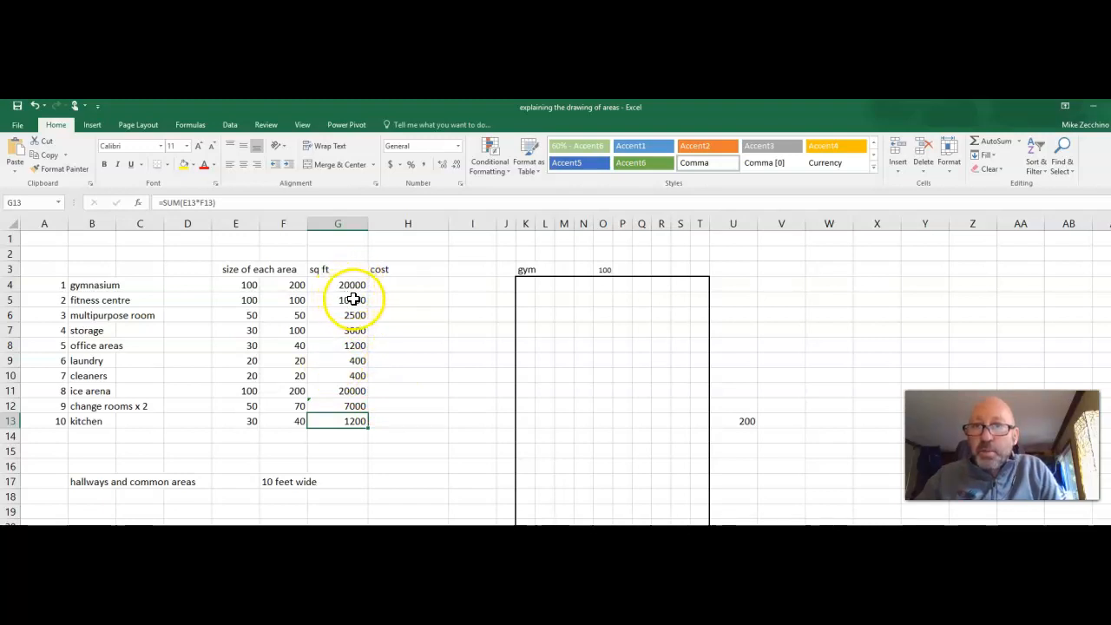
Format the sq ft column G with comma style and no decimal places.
left_click(351, 224)
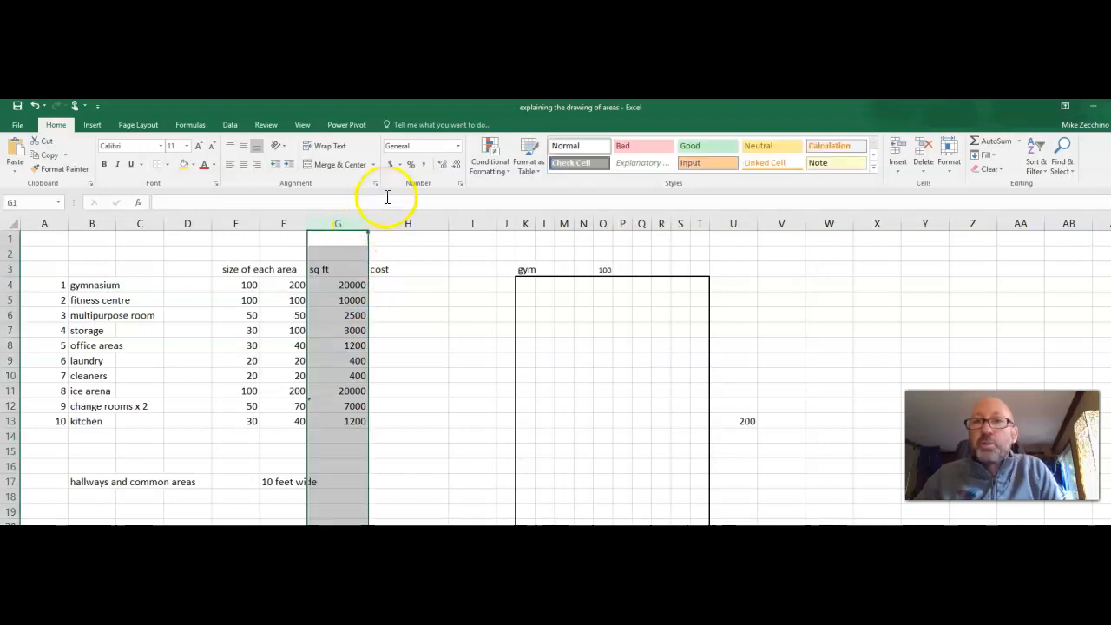
left_click(422, 167)
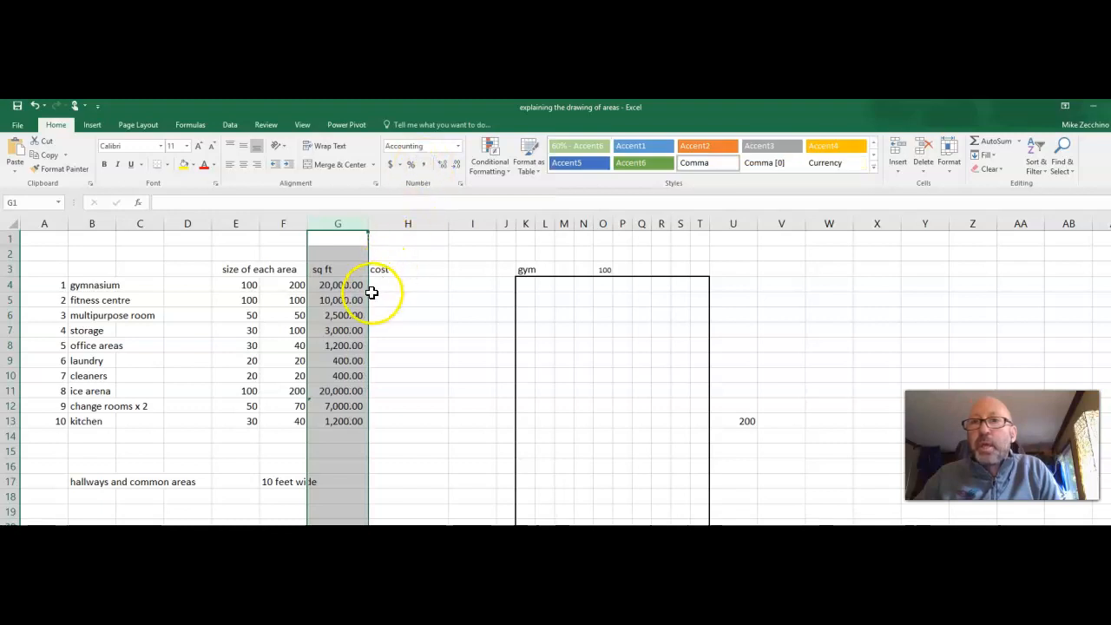
left_click(458, 170)
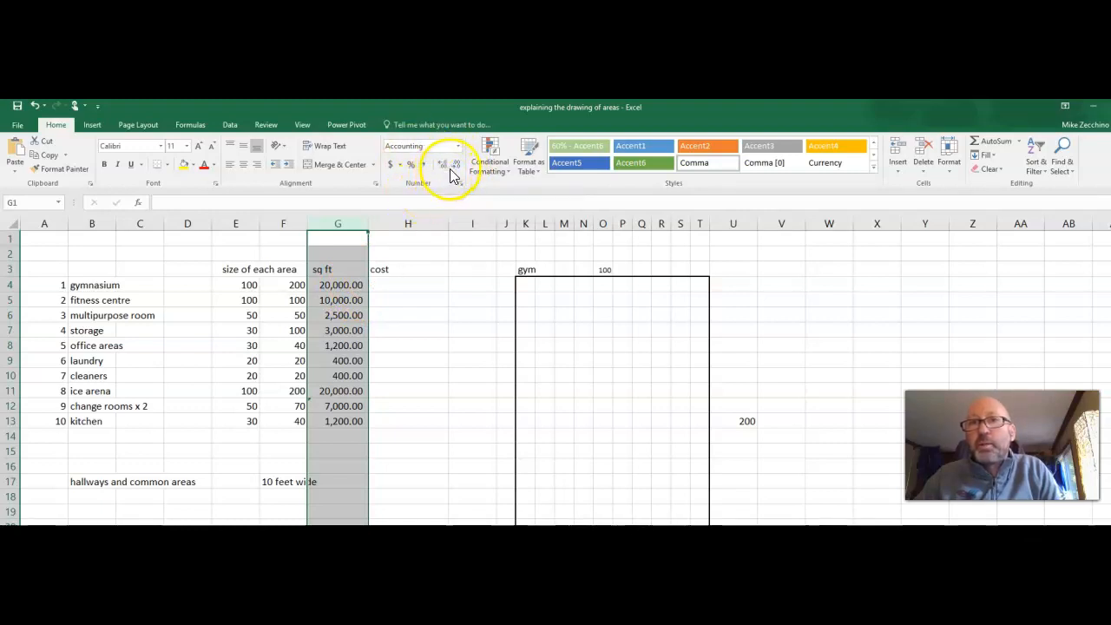
left_click(457, 170)
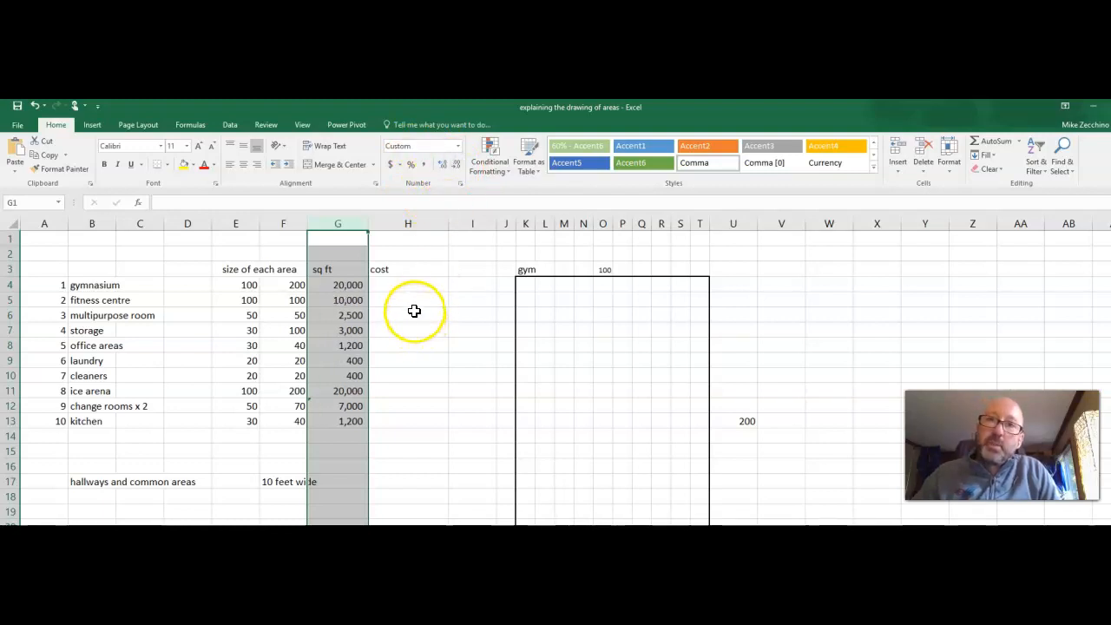
Calculate cost in H4 as =SUM(G4*200) and fill the formula down the cost column.
left_click(414, 288)
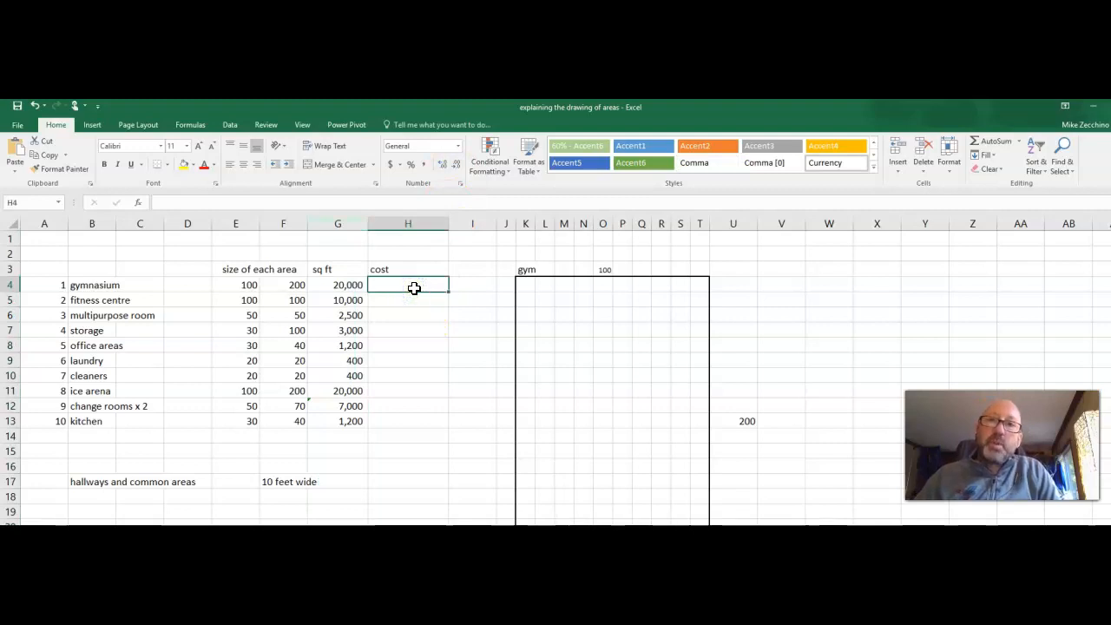
left_click(995, 143)
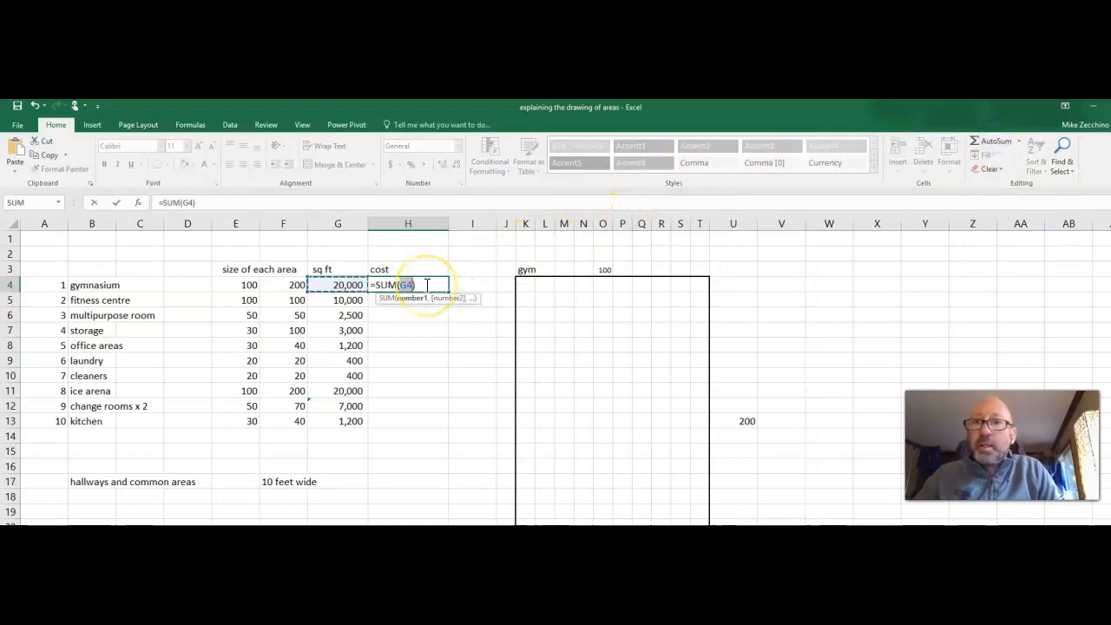
left_click(350, 285)
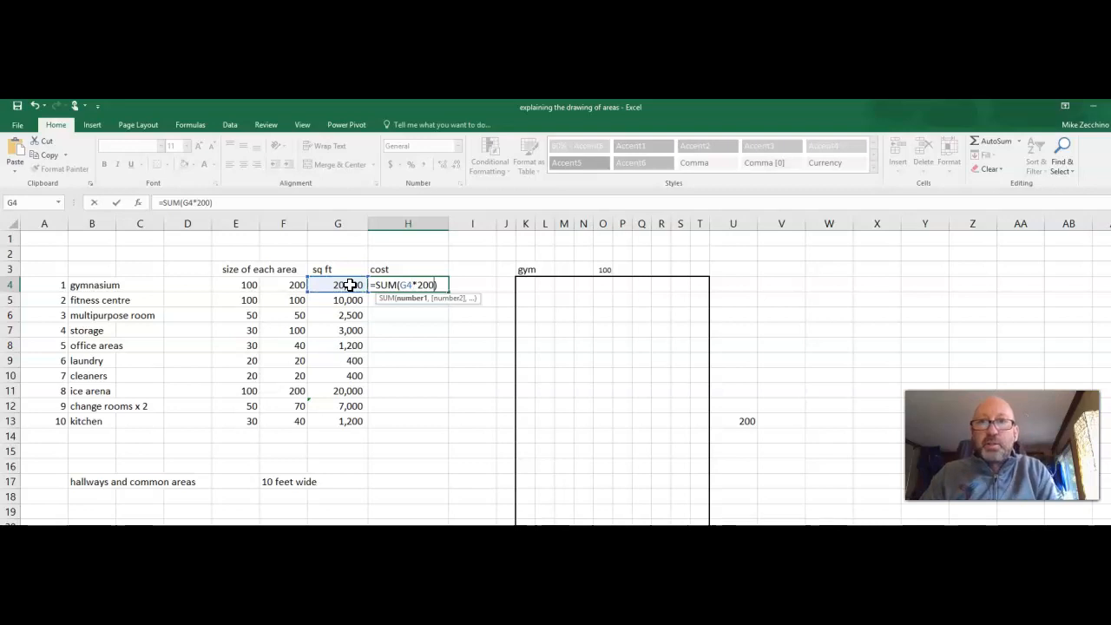
key("Return")
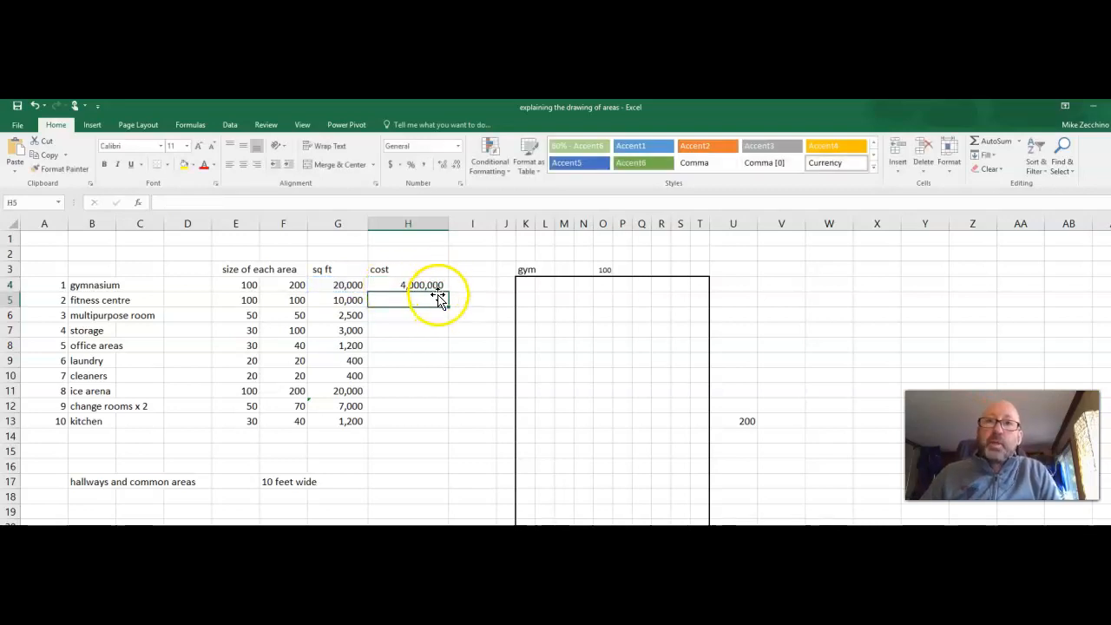
left_click(434, 285)
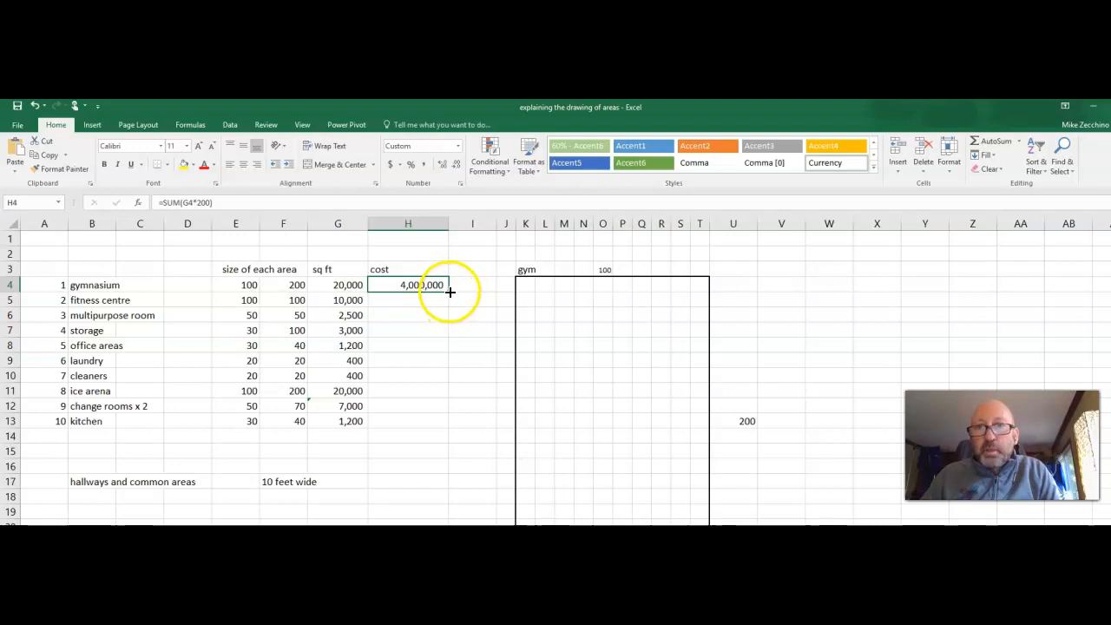
left_click_drag(449, 293, 452, 426)
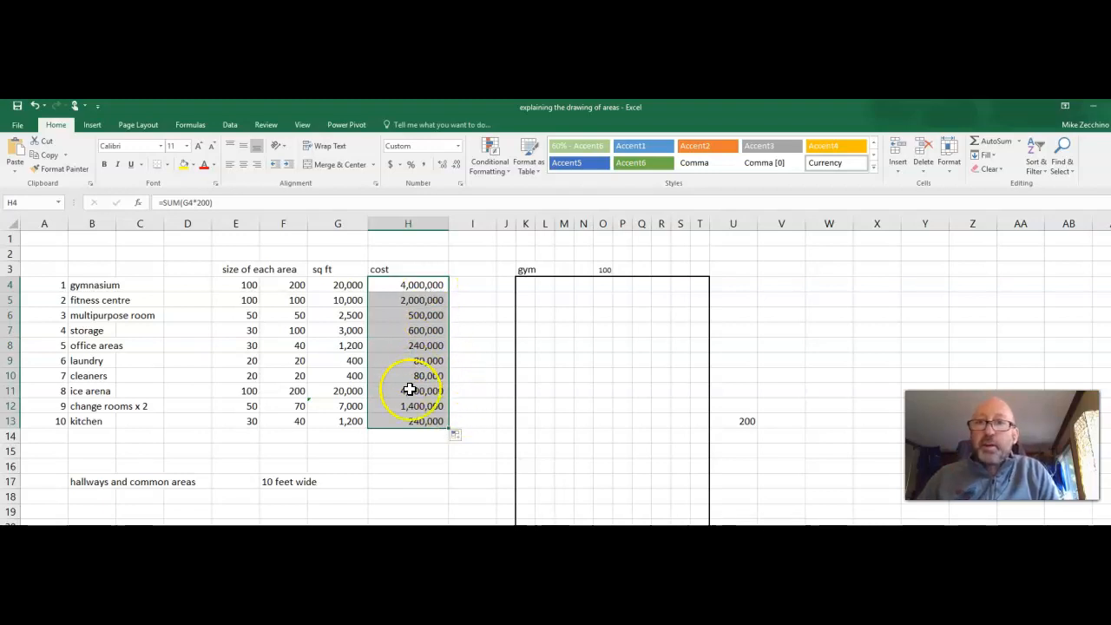
left_click(339, 437)
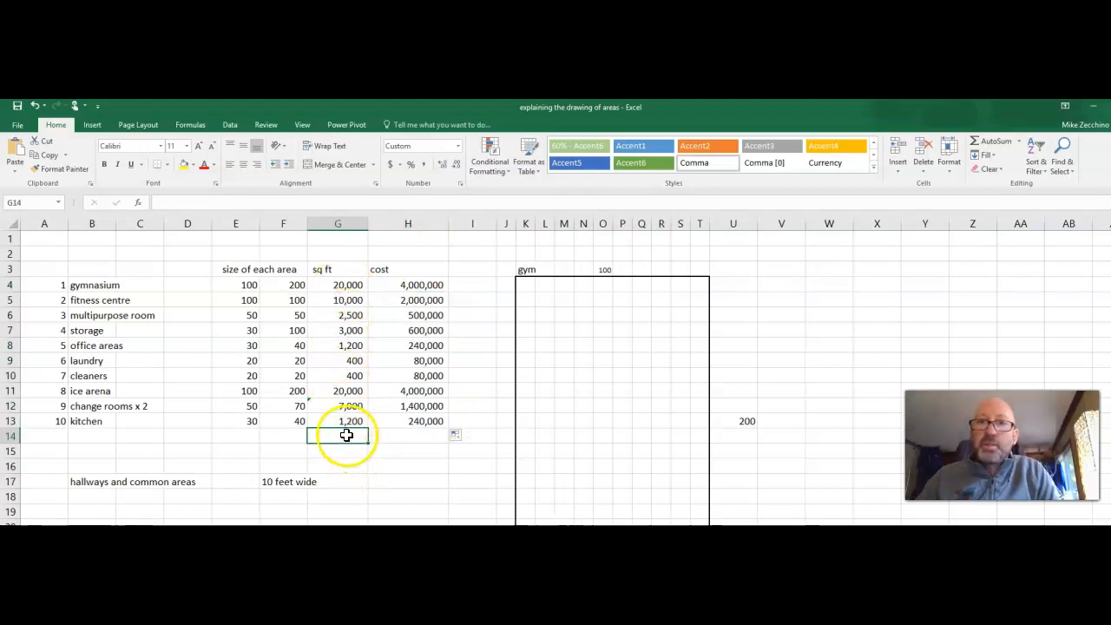
left_click(990, 141)
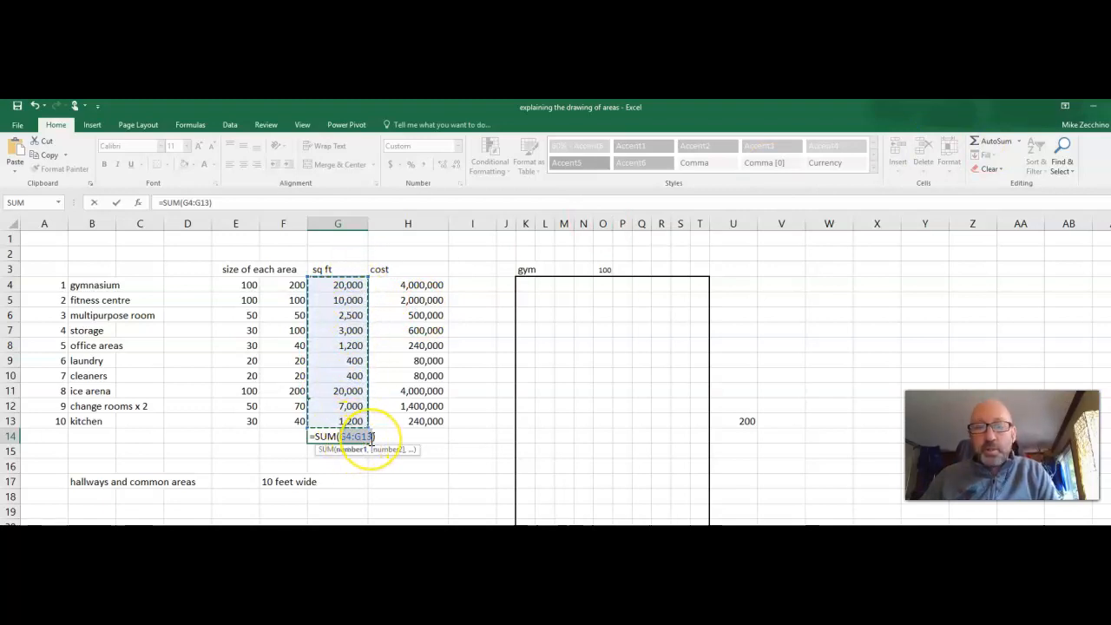
key("Return")
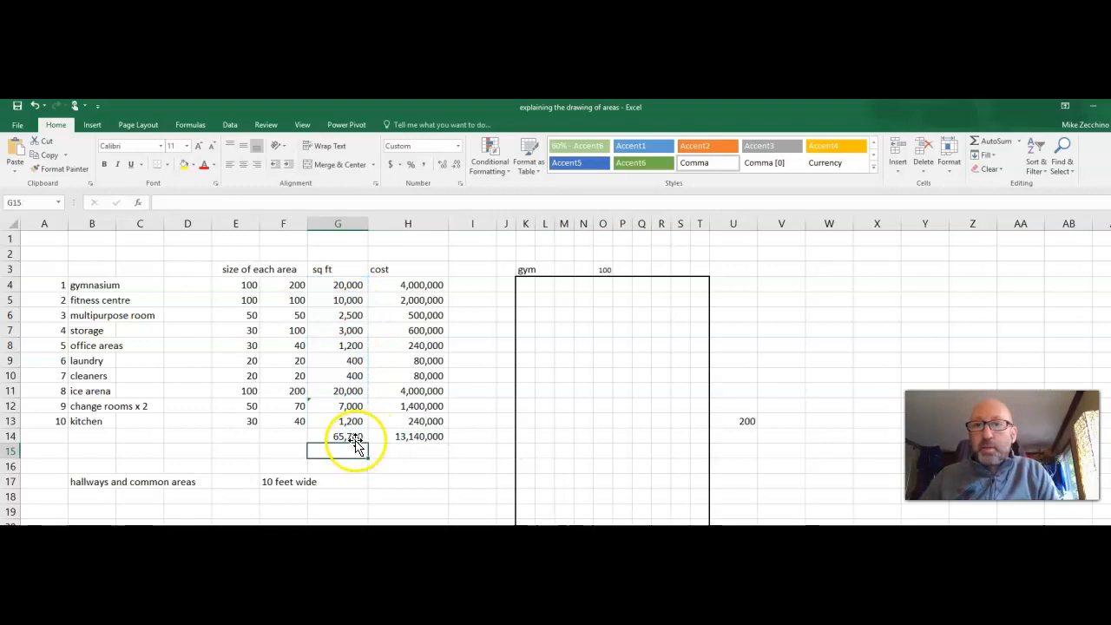
left_click(418, 436)
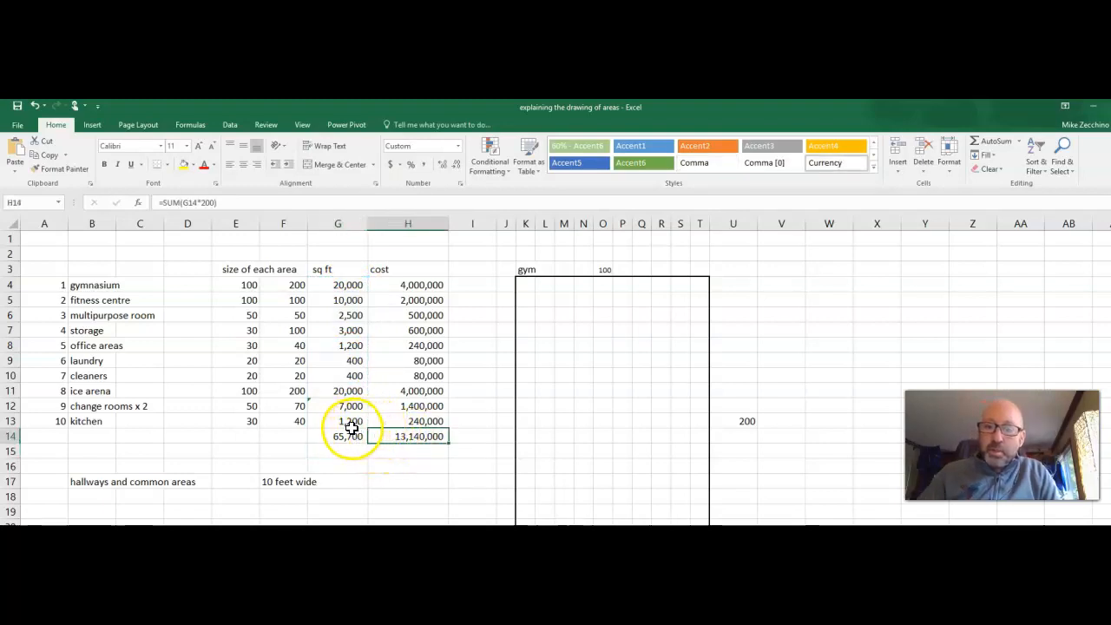
key("ctrl+z")
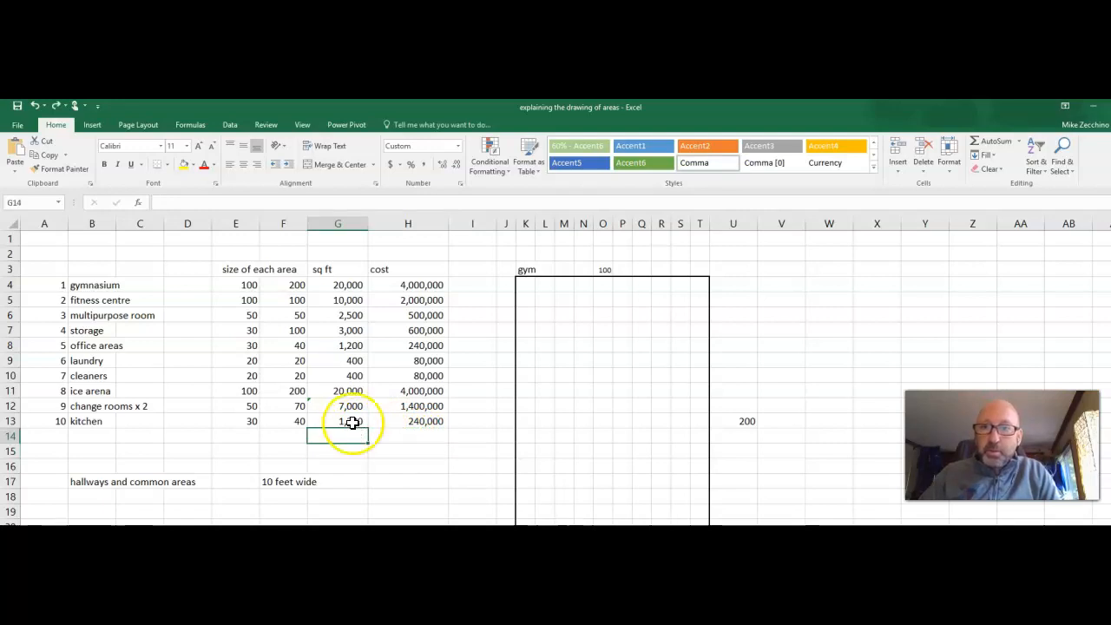
Total the sq ft column in G14 with AutoSum over G4:G13.
left_click(385, 441)
left_click(360, 435)
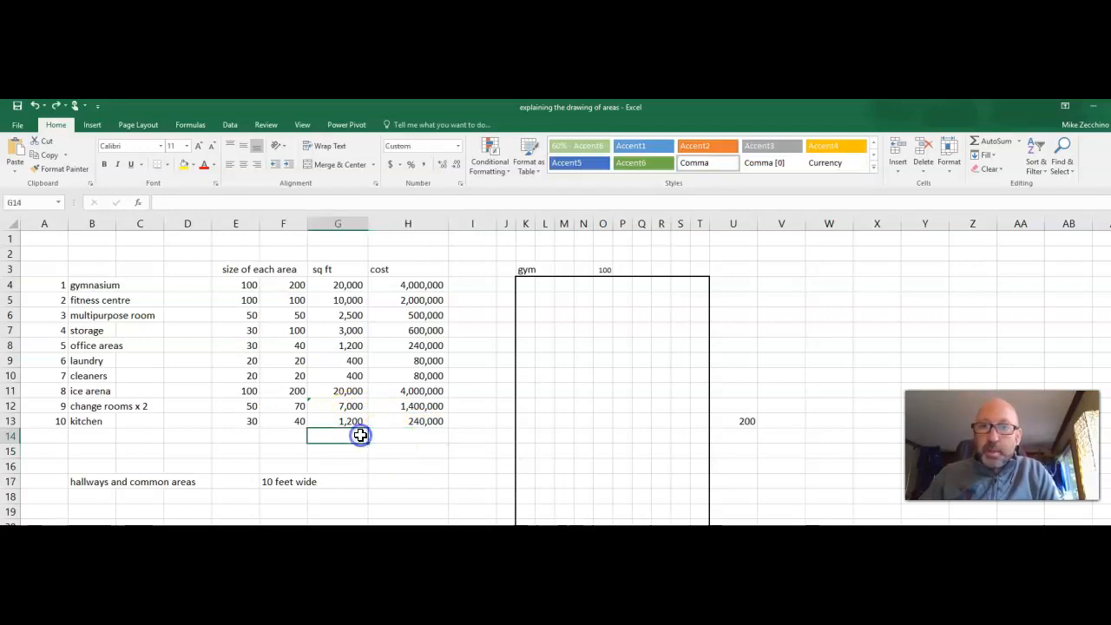
left_click(994, 140)
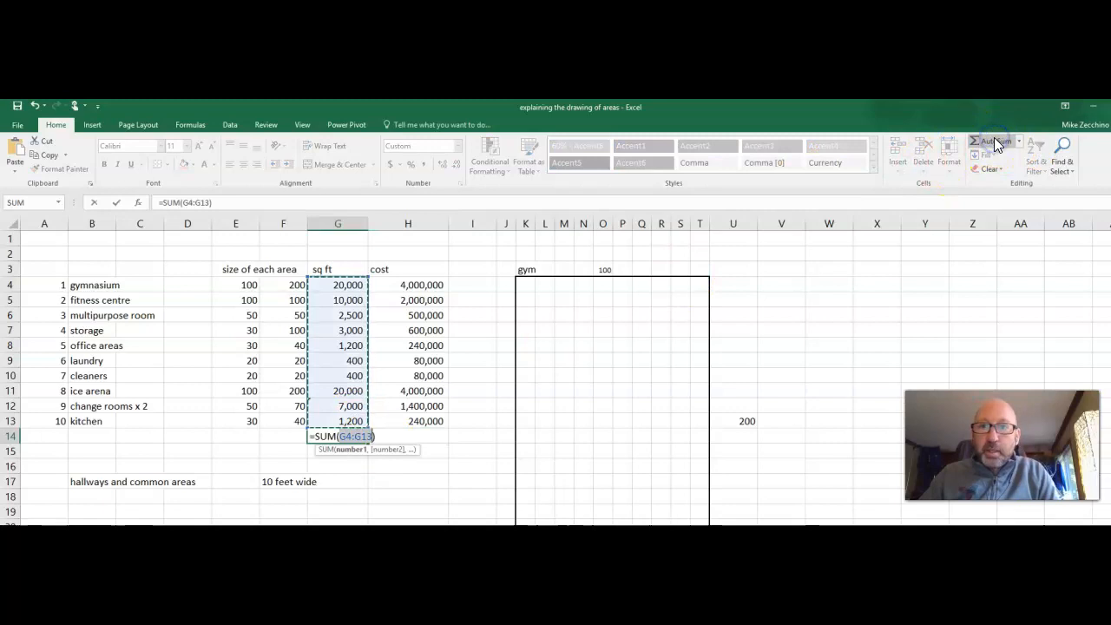
key("Return")
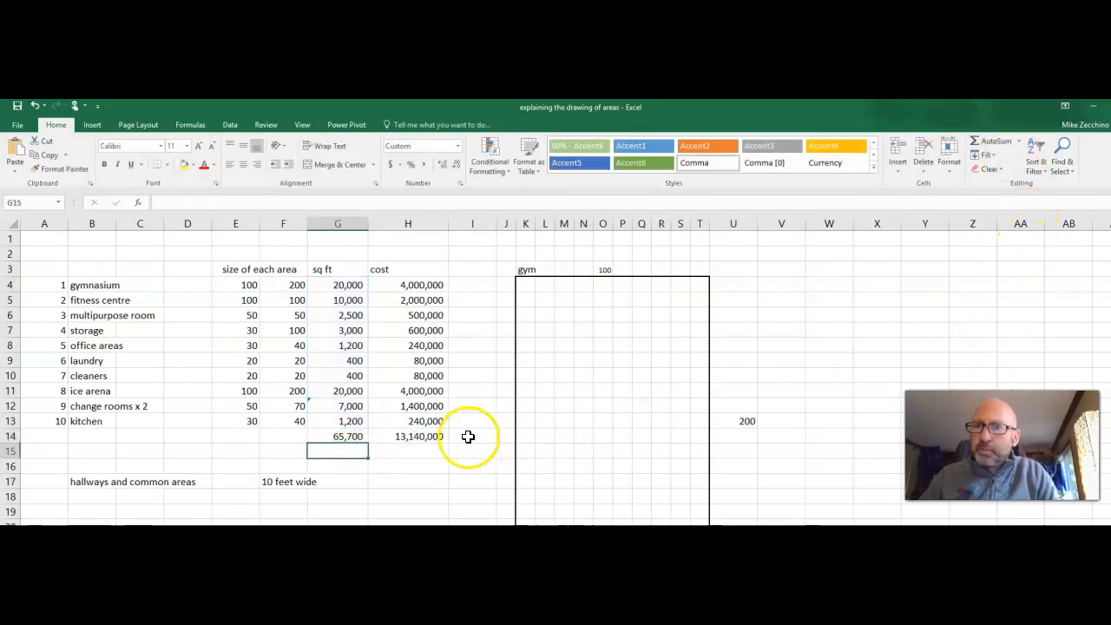
Clear the cost total in H14 and re-enter it with AutoSum over H4:H13.
left_click(424, 438)
key("Delete")
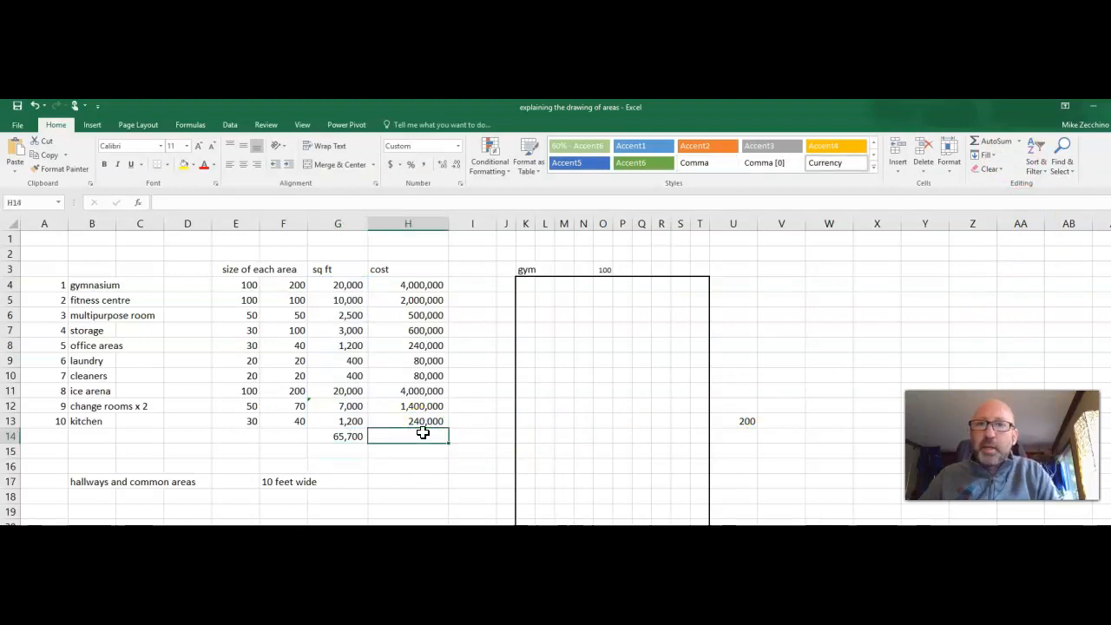
left_click(994, 144)
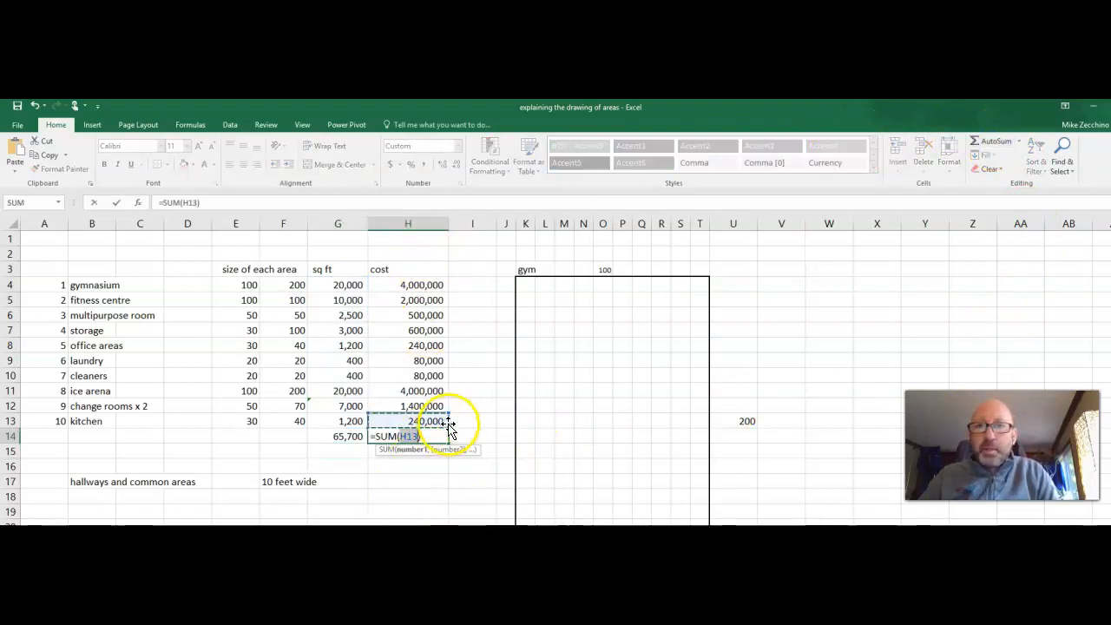
left_click_drag(448, 413, 439, 272)
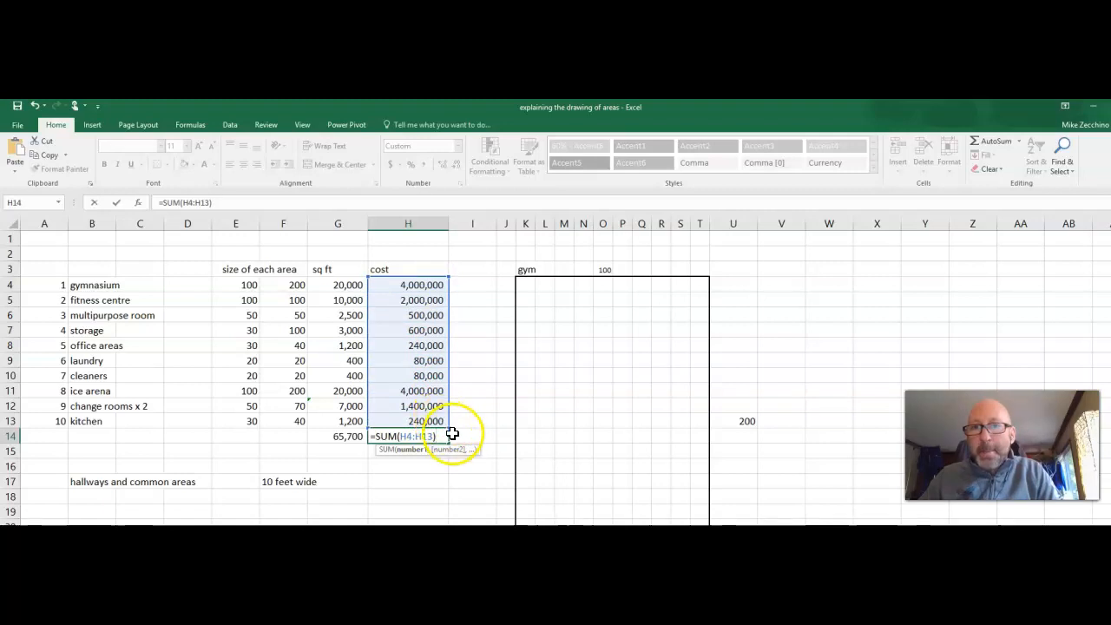
key("ctrl+z")
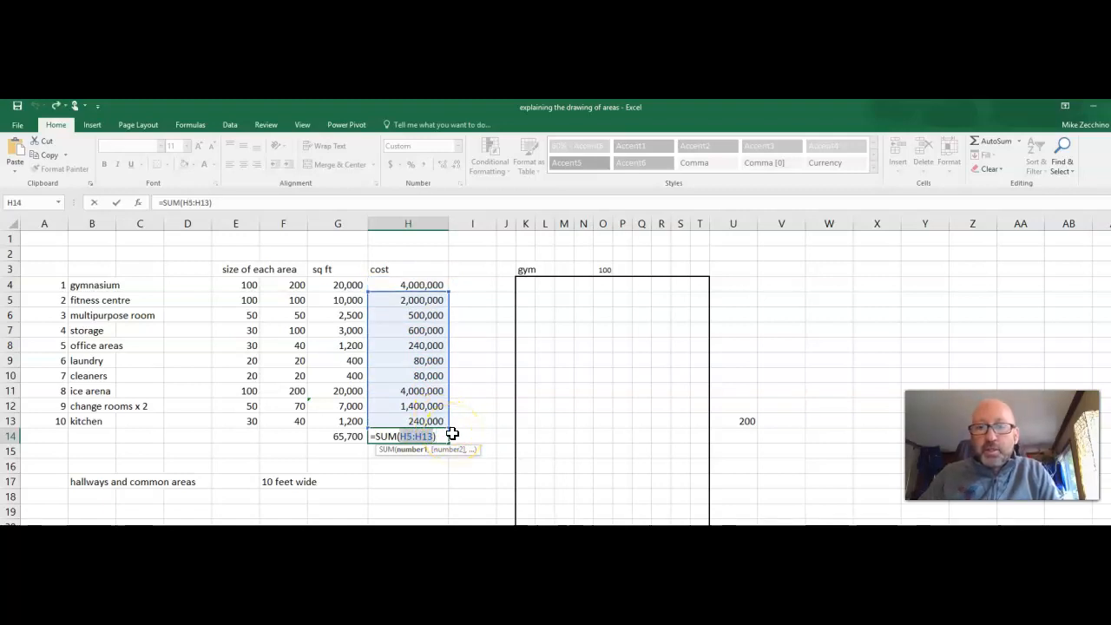
key("ctrl+z")
key("ctrl+z")
key("ctrl+z")
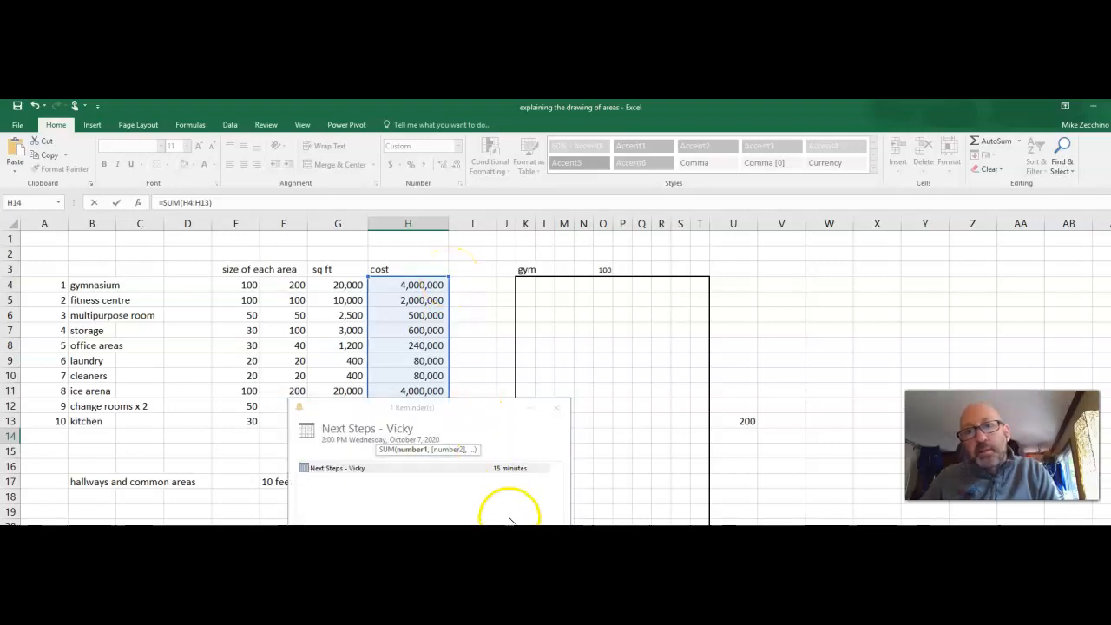
left_click(525, 555)
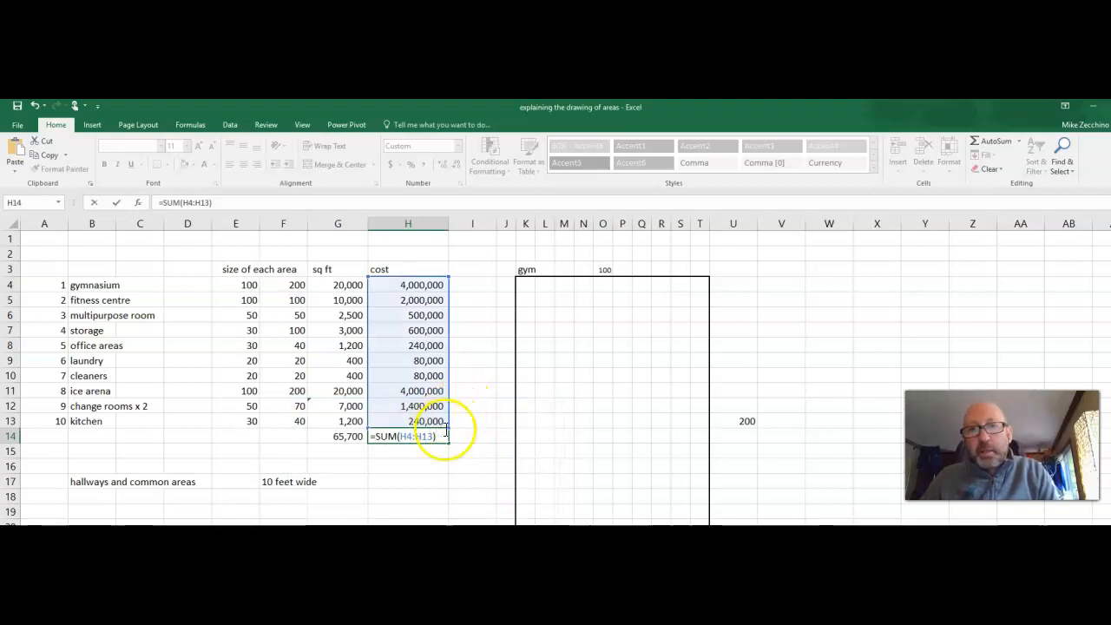
key("Return")
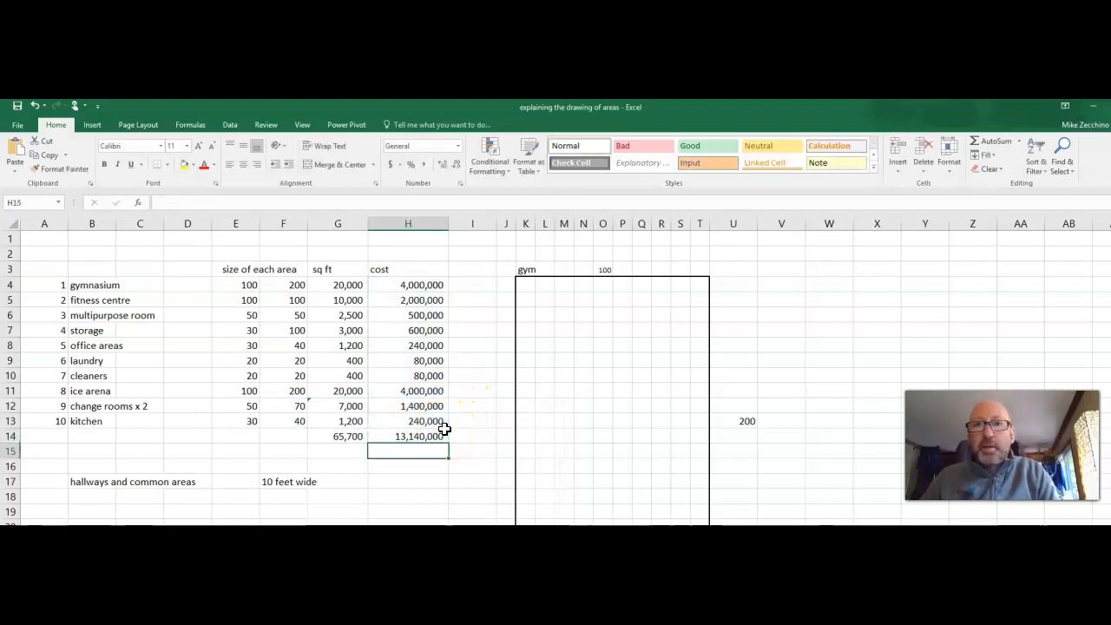
Format the cost column H as accounting with no decimal places.
left_click_drag(414, 287, 416, 373)
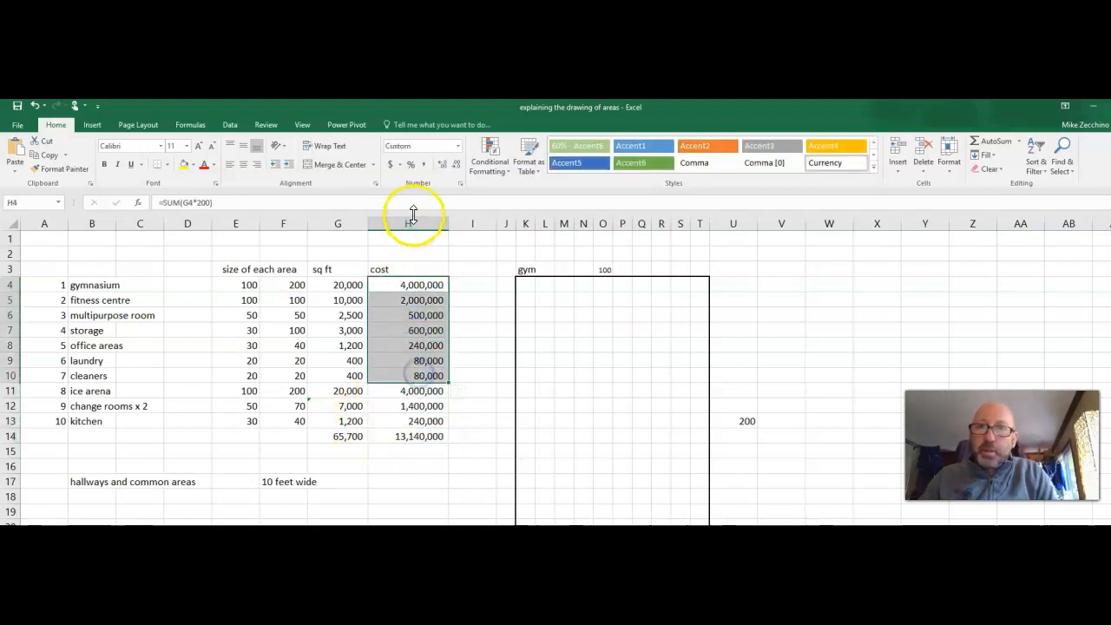
left_click(411, 222)
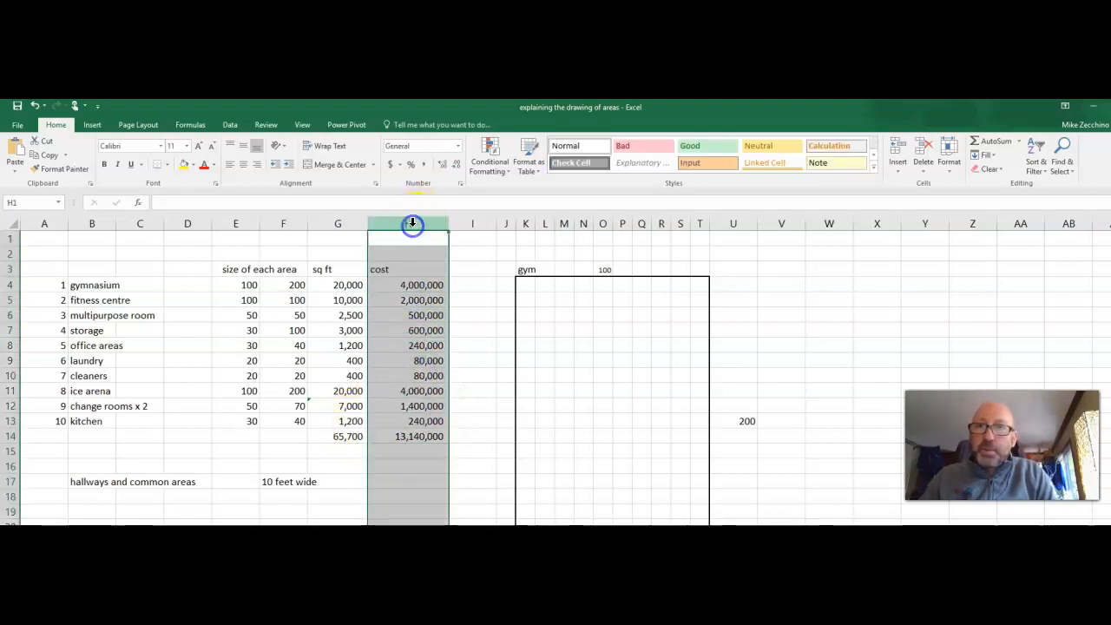
left_click(390, 169)
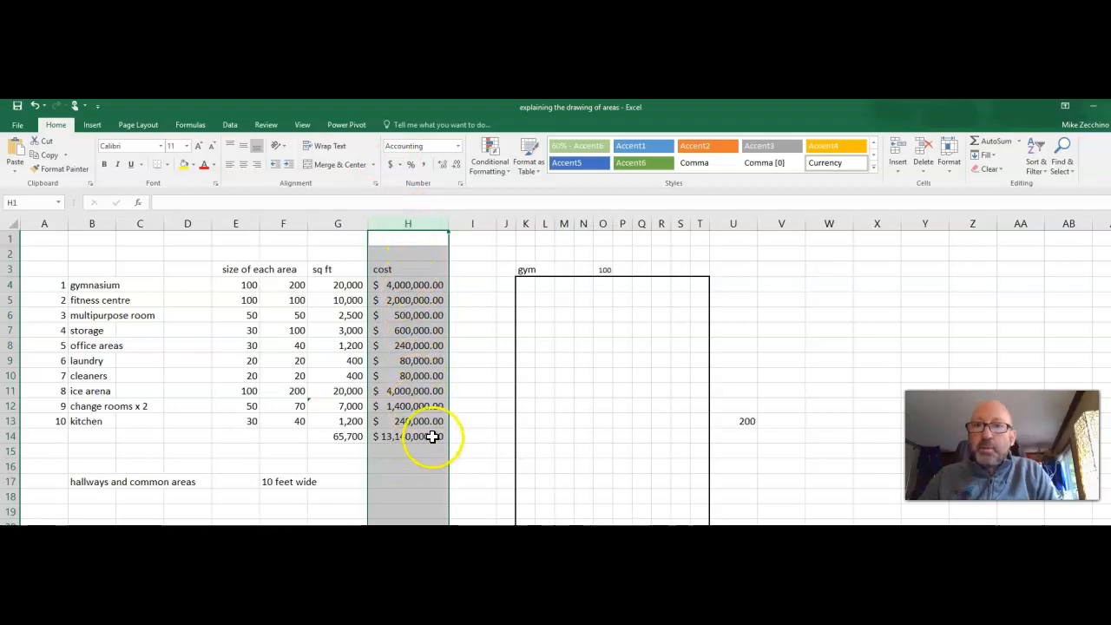
left_click(458, 164)
left_click(458, 164)
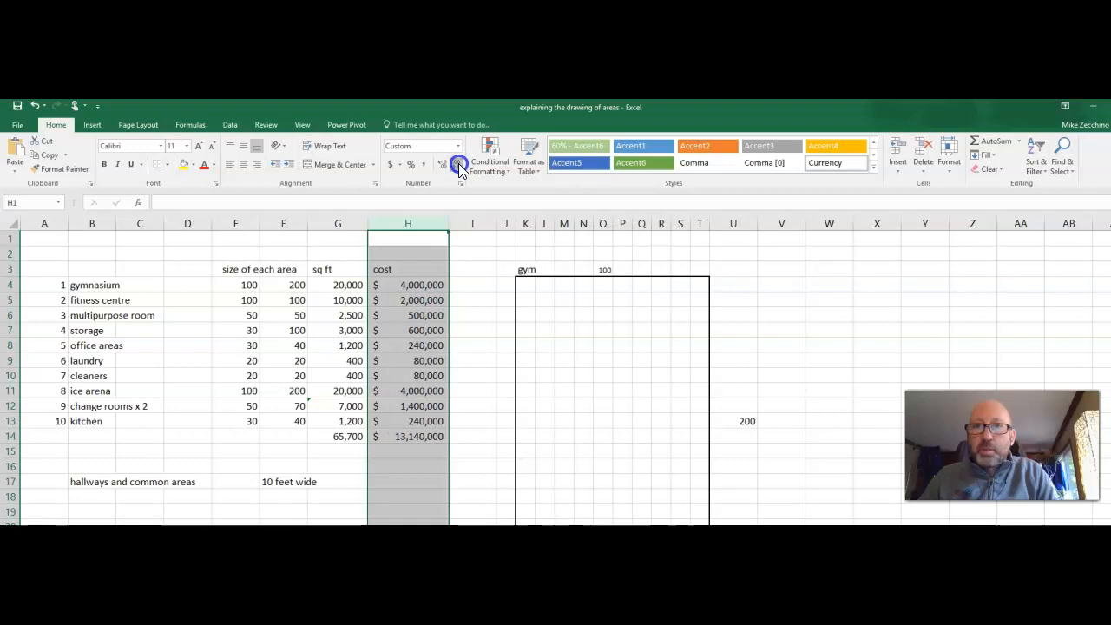
Make the totals in H14 and G14 bold.
left_click(419, 499)
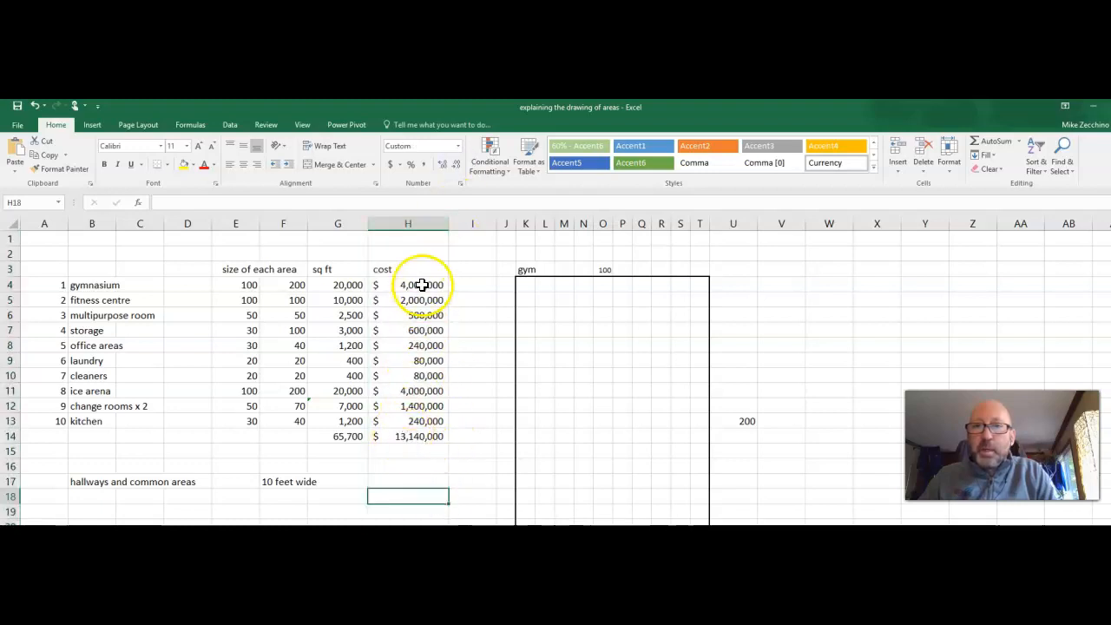
left_click(412, 438)
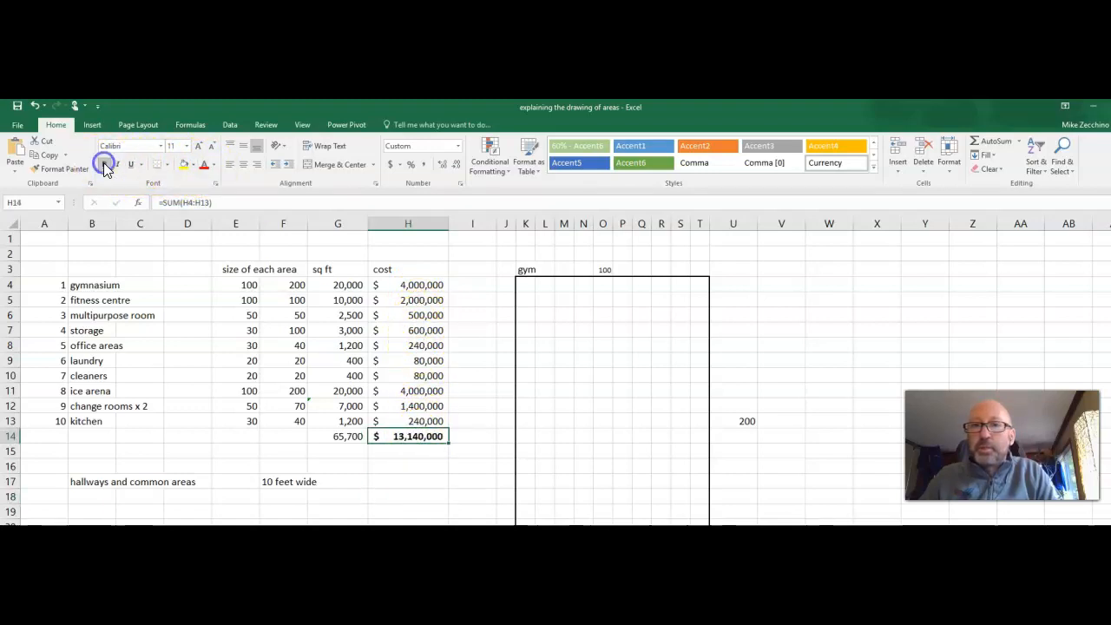
left_click(333, 438)
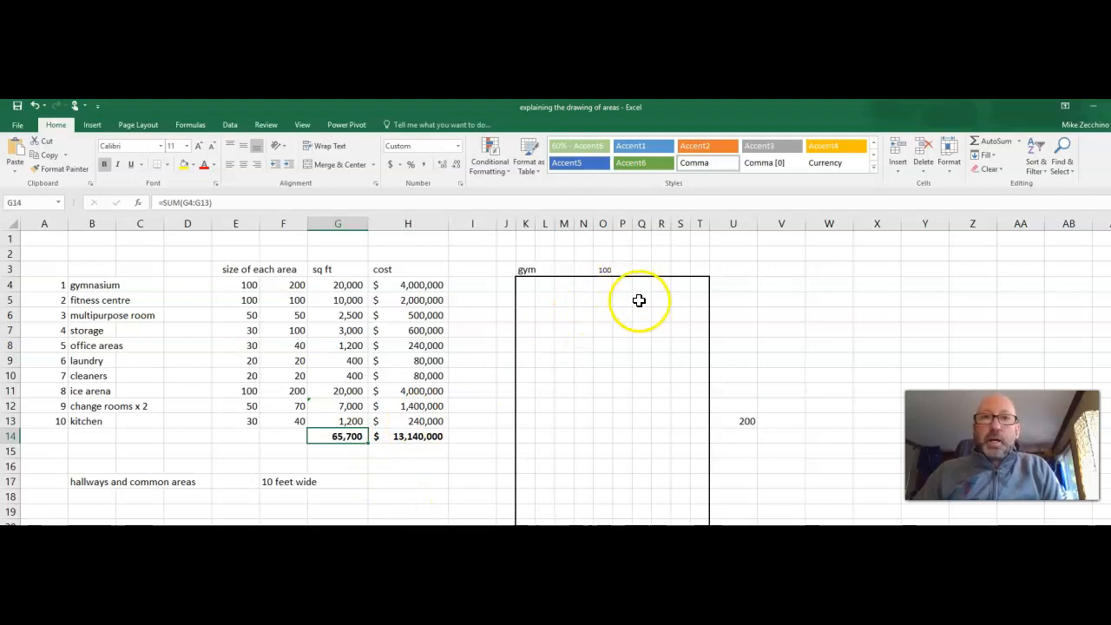
Apply a thick outside border to cells L8:Q13 inside the gym outline.
left_click(640, 301)
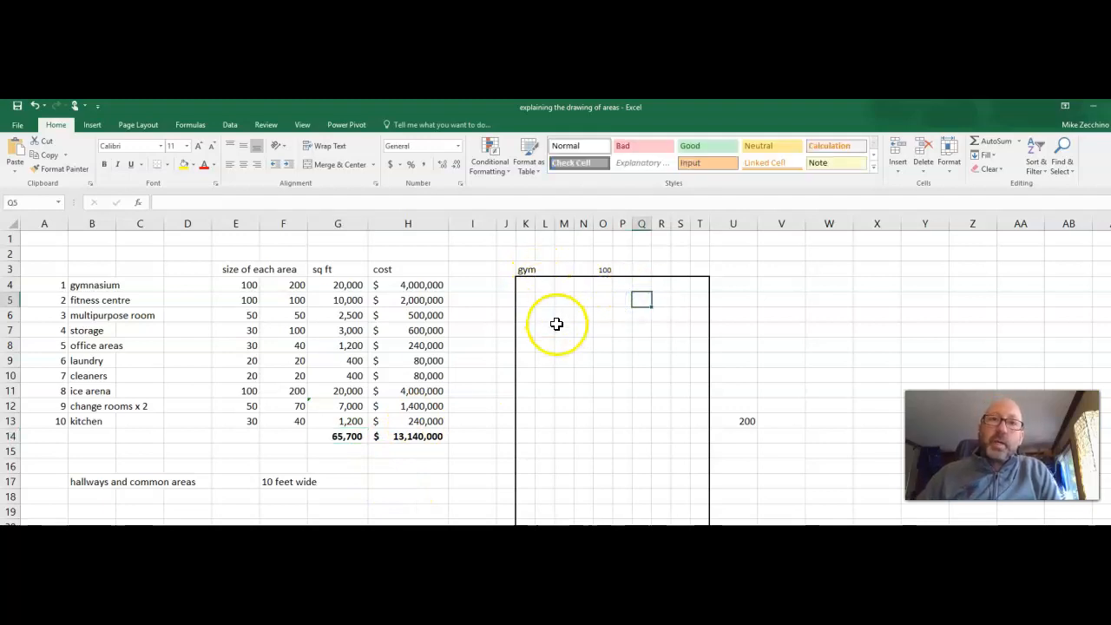
left_click_drag(553, 348, 640, 423)
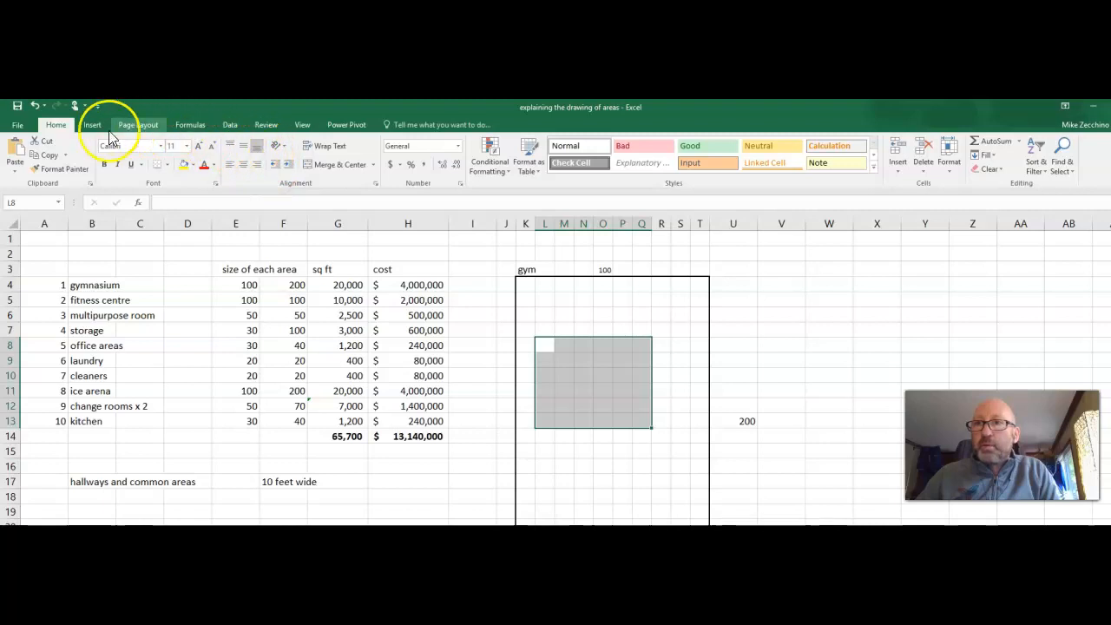
left_click(169, 164)
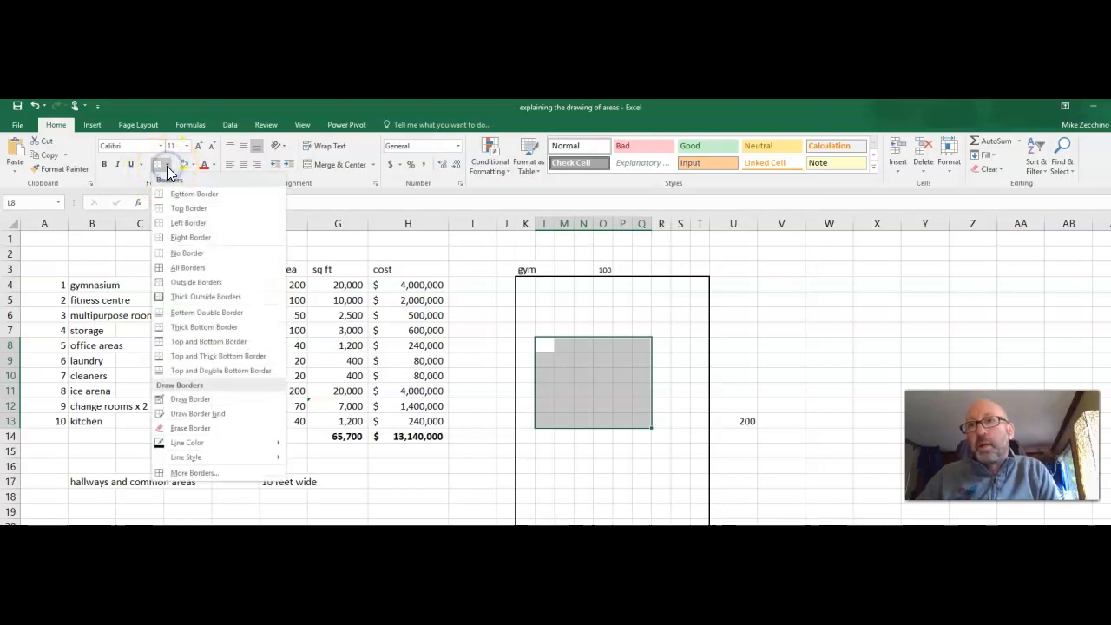
left_click(202, 301)
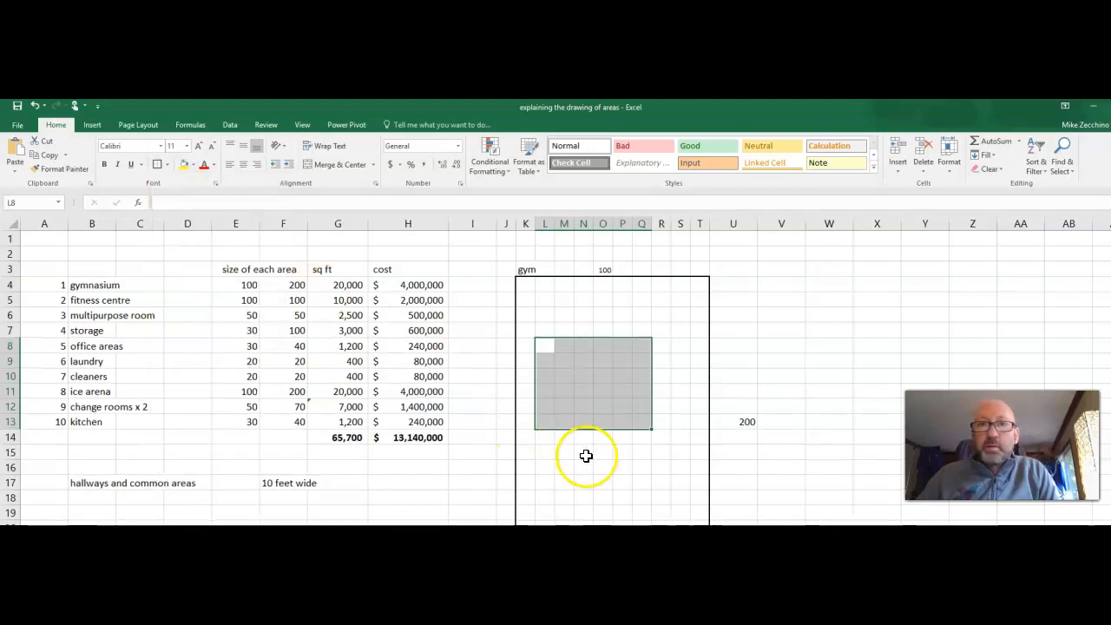
Apply the same outside border to cells N16:O18 below it.
left_click(592, 466)
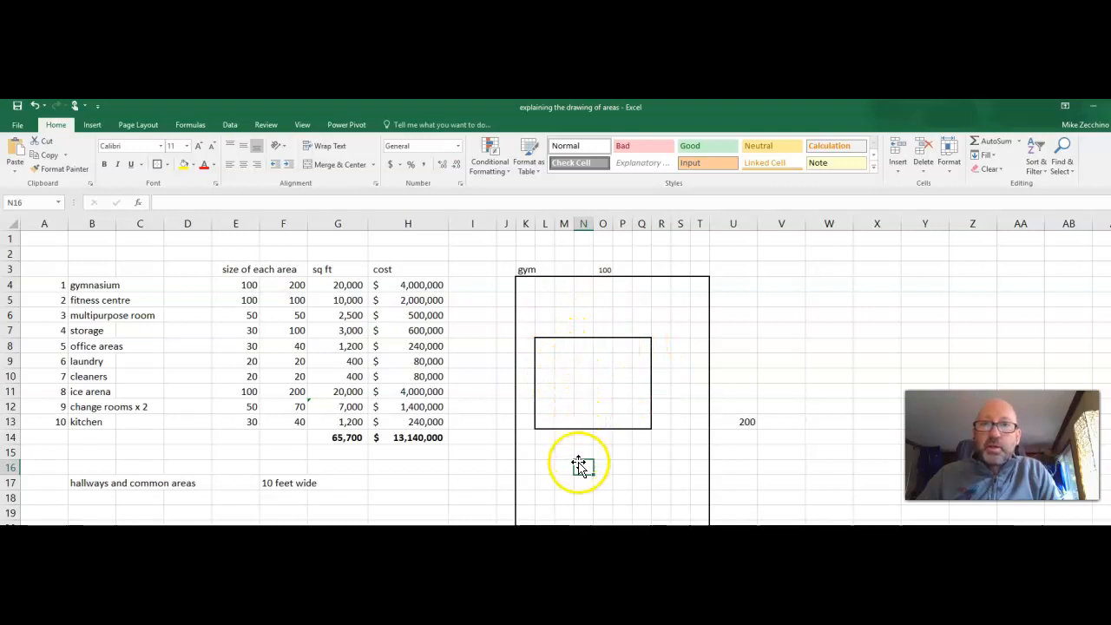
left_click_drag(582, 463, 609, 490)
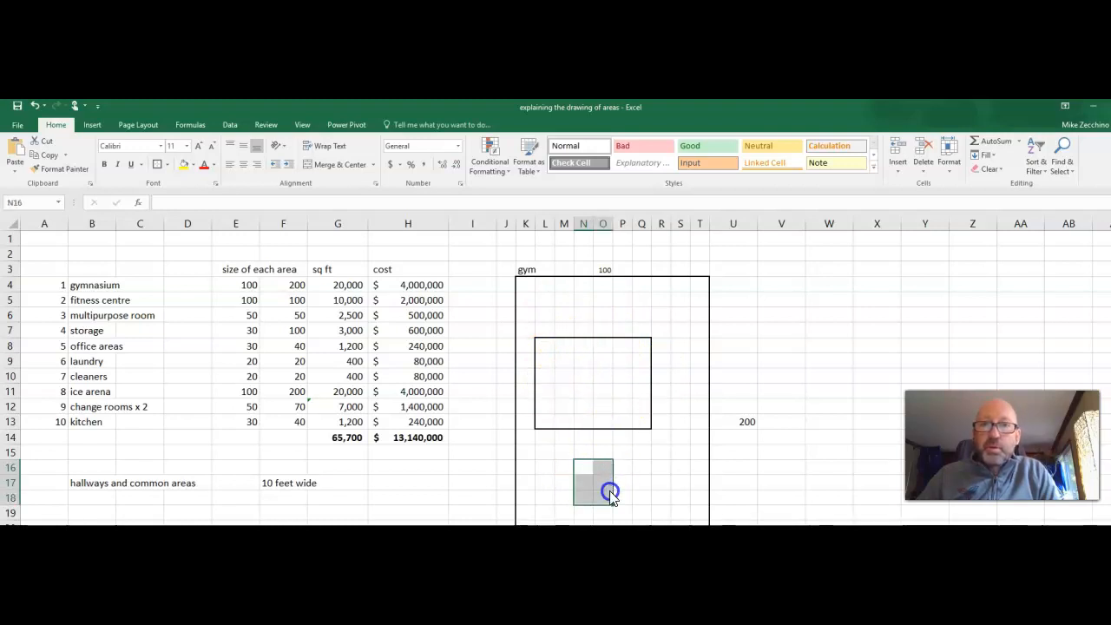
left_click(157, 165)
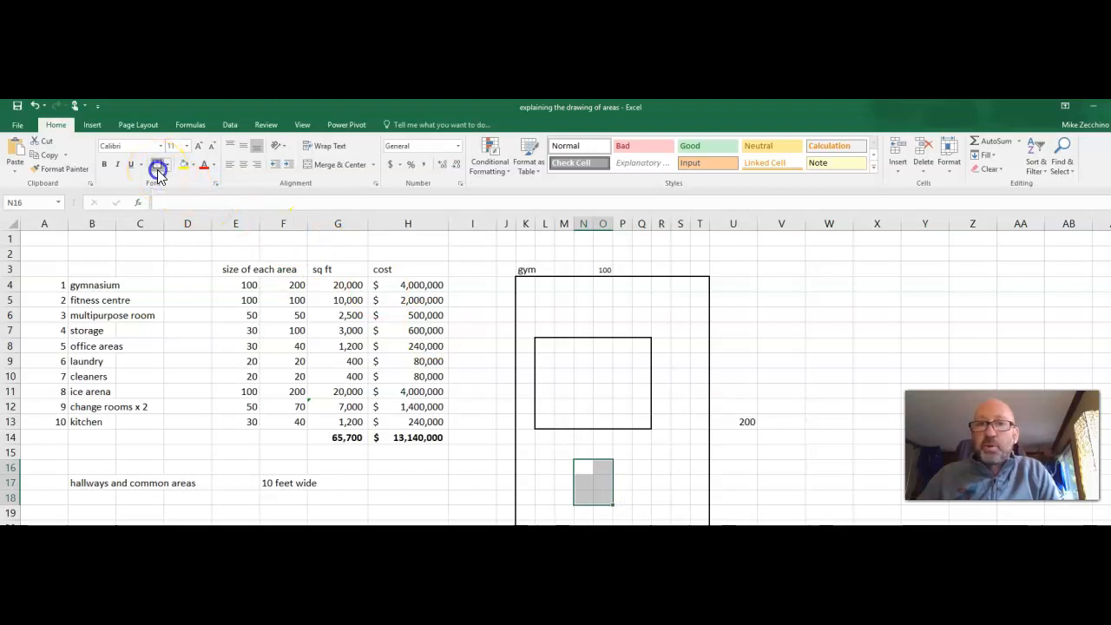
left_click(778, 468)
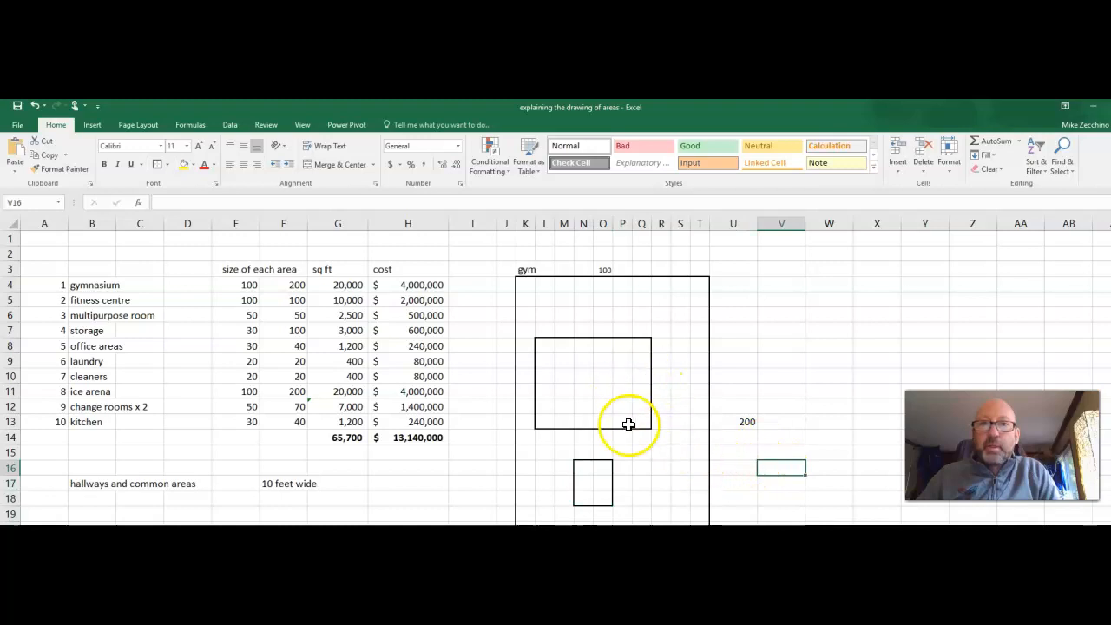
Undo the two border boxes just drawn.
key("ctrl+z")
key("ctrl+z")
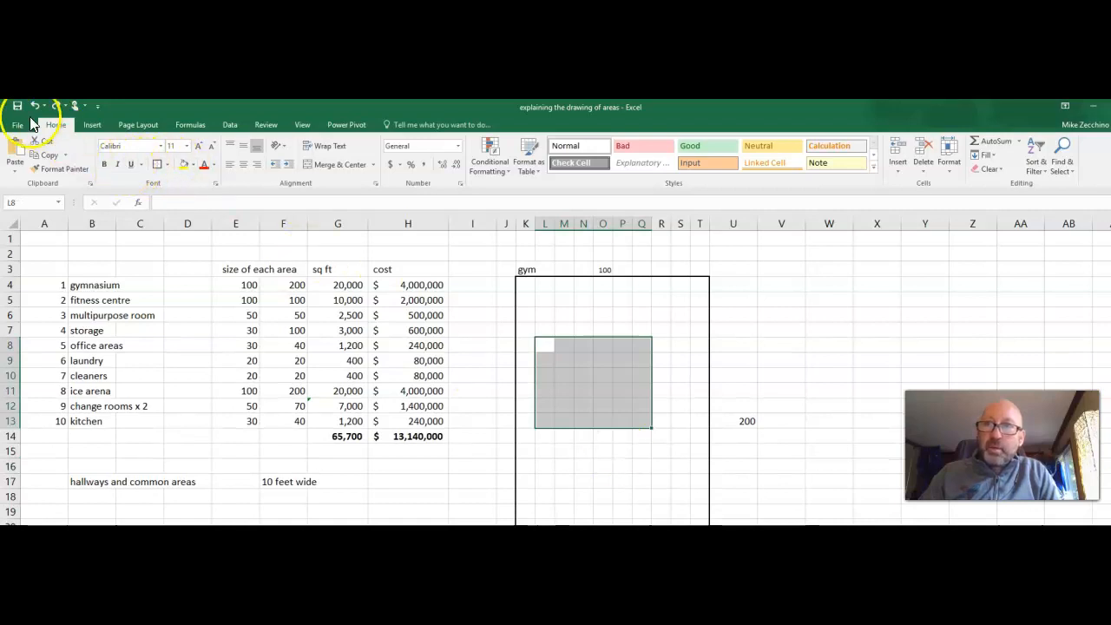
key("ctrl+z")
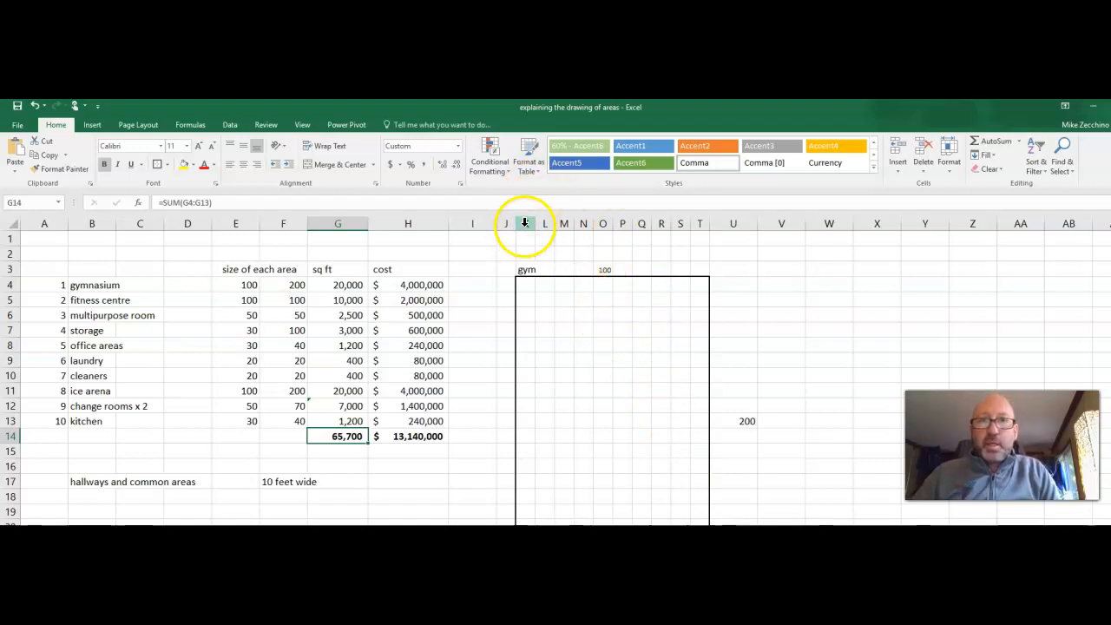
left_click_drag(506, 223, 690, 218)
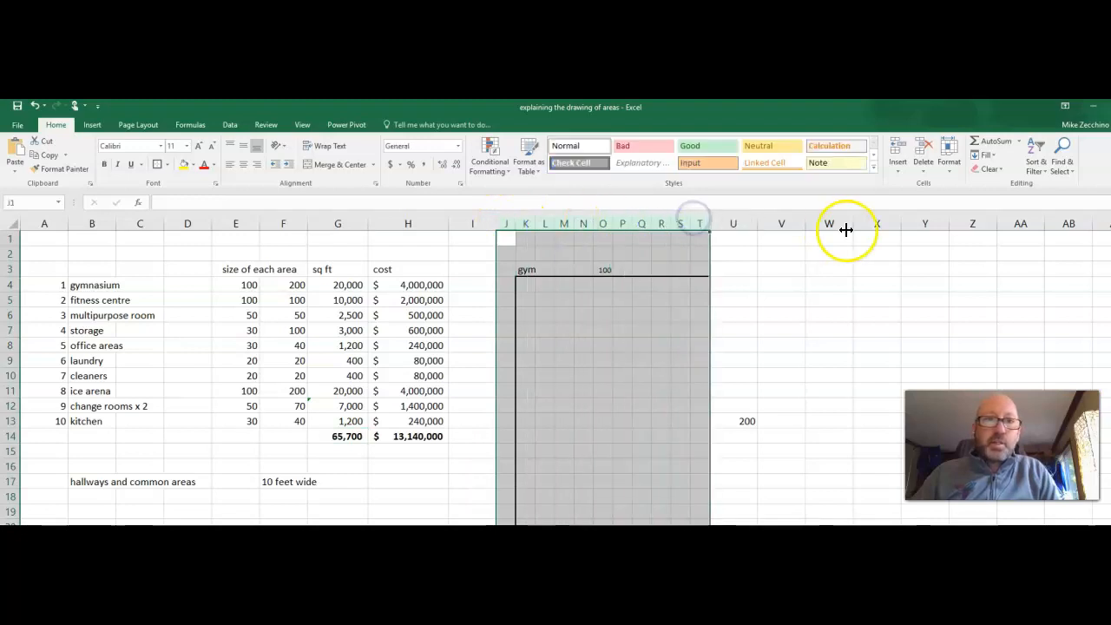
left_click(782, 221)
left_click_drag(782, 220, 913, 219)
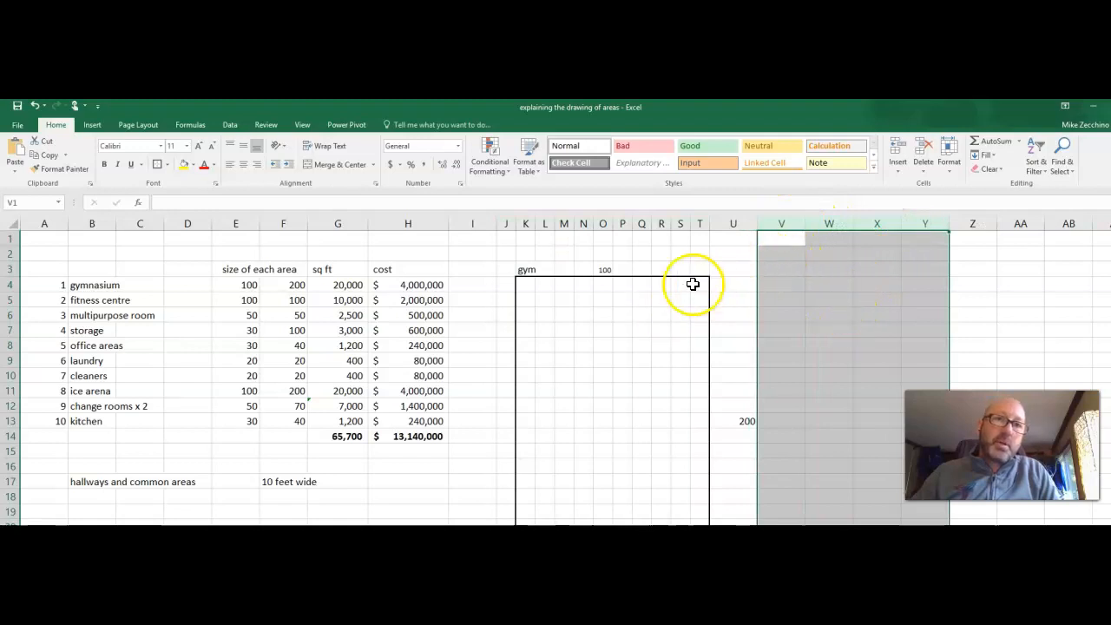
left_click(839, 302)
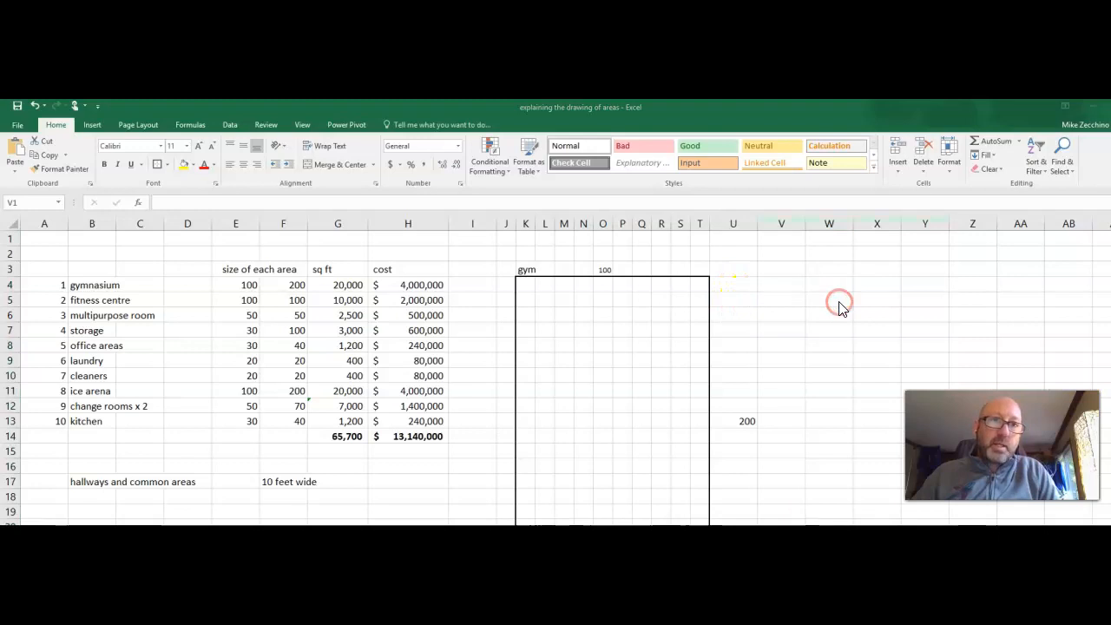
left_click_drag(784, 223, 924, 223)
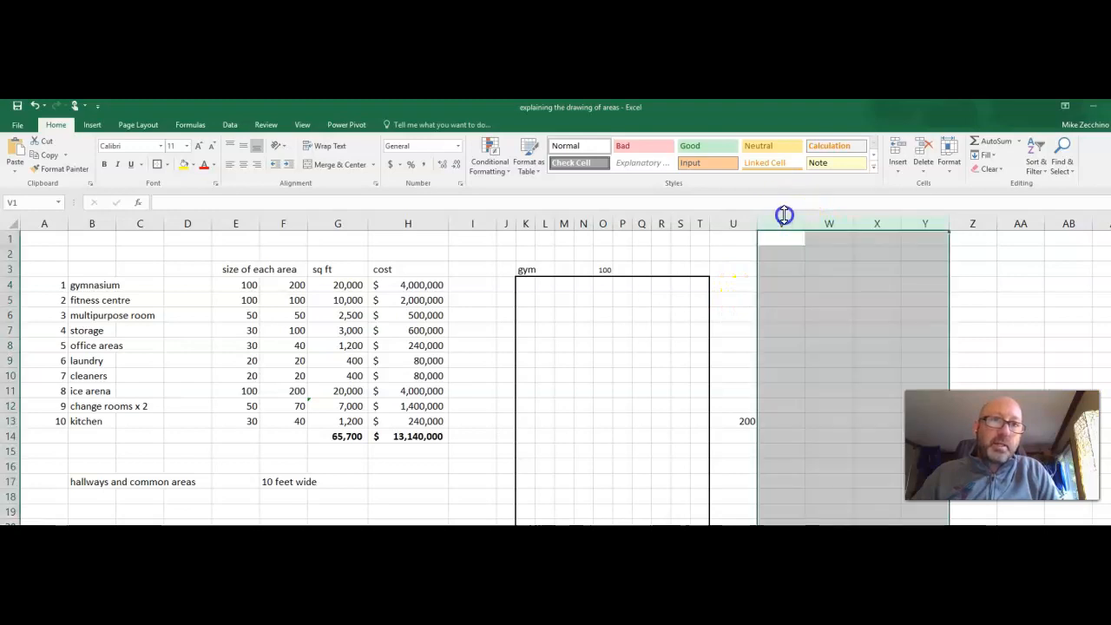
right_click(837, 292)
left_click(838, 298)
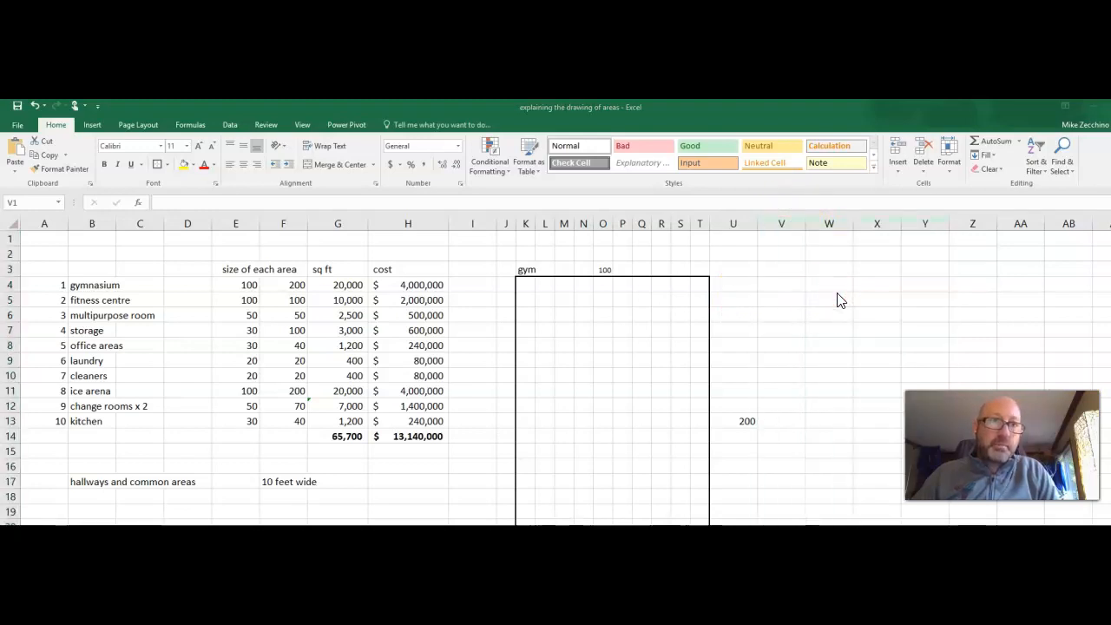
left_click(814, 302)
Set the column width of columns V and W to 3.
left_click(773, 224)
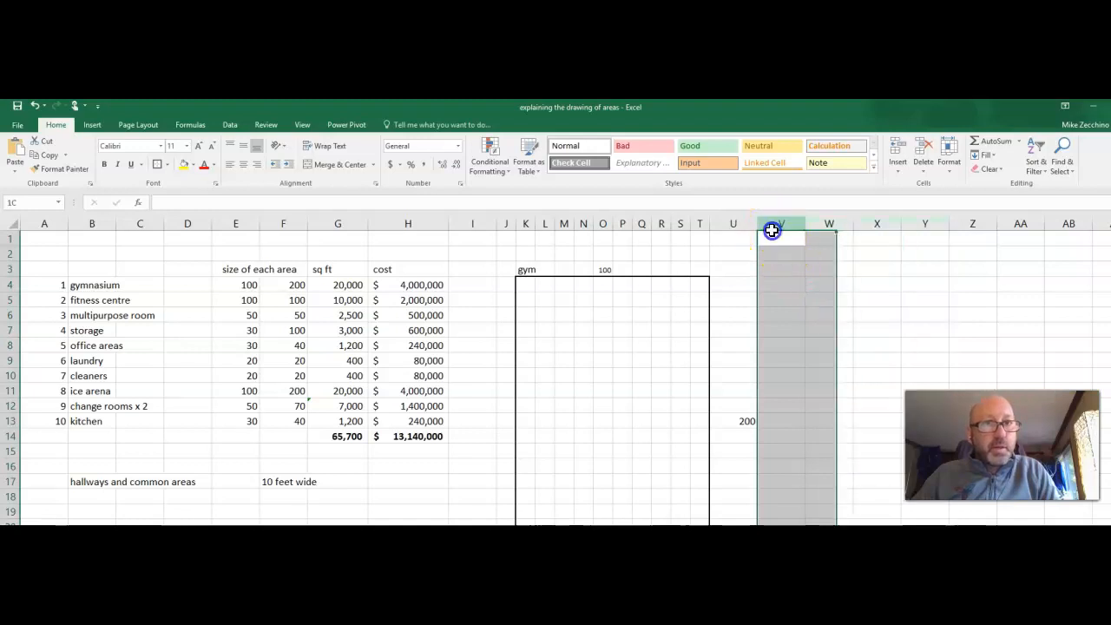
left_click_drag(771, 227, 834, 227)
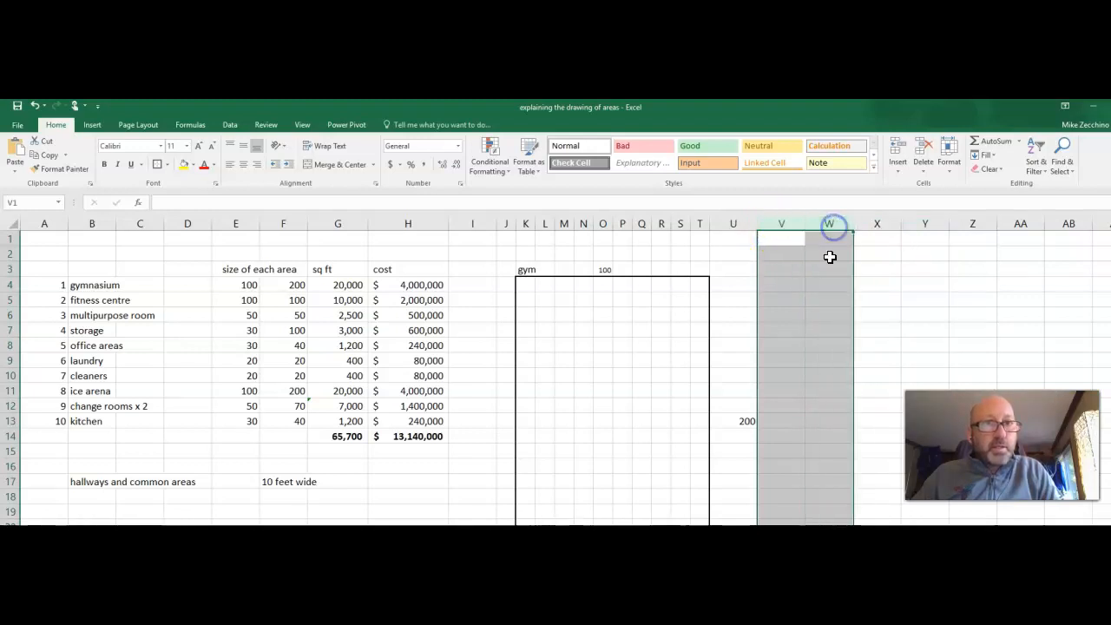
right_click(821, 311)
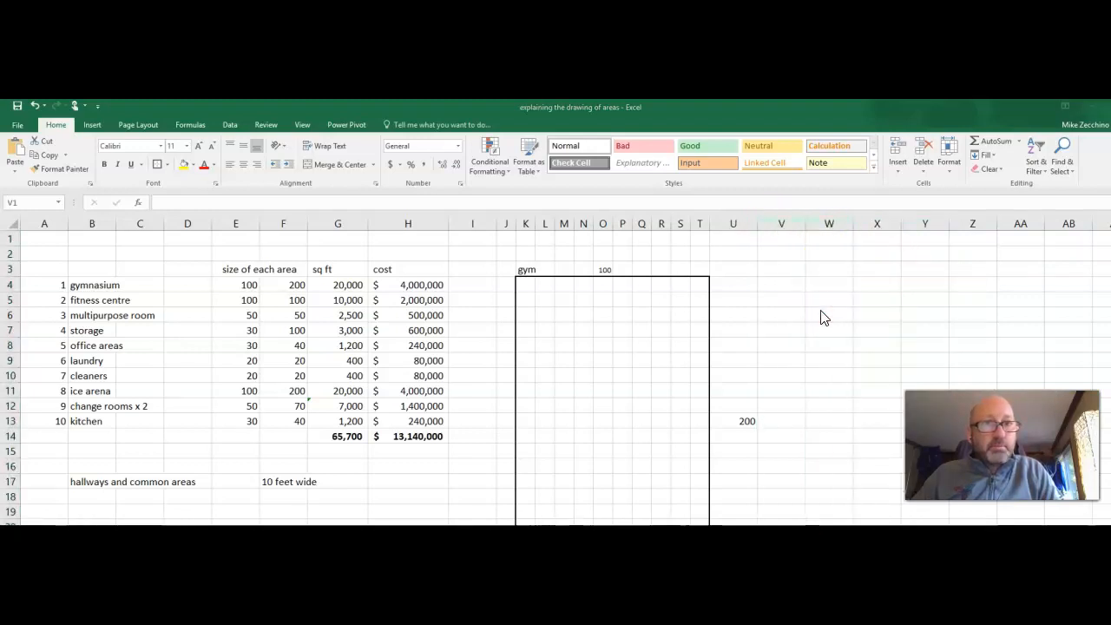
left_click(768, 221)
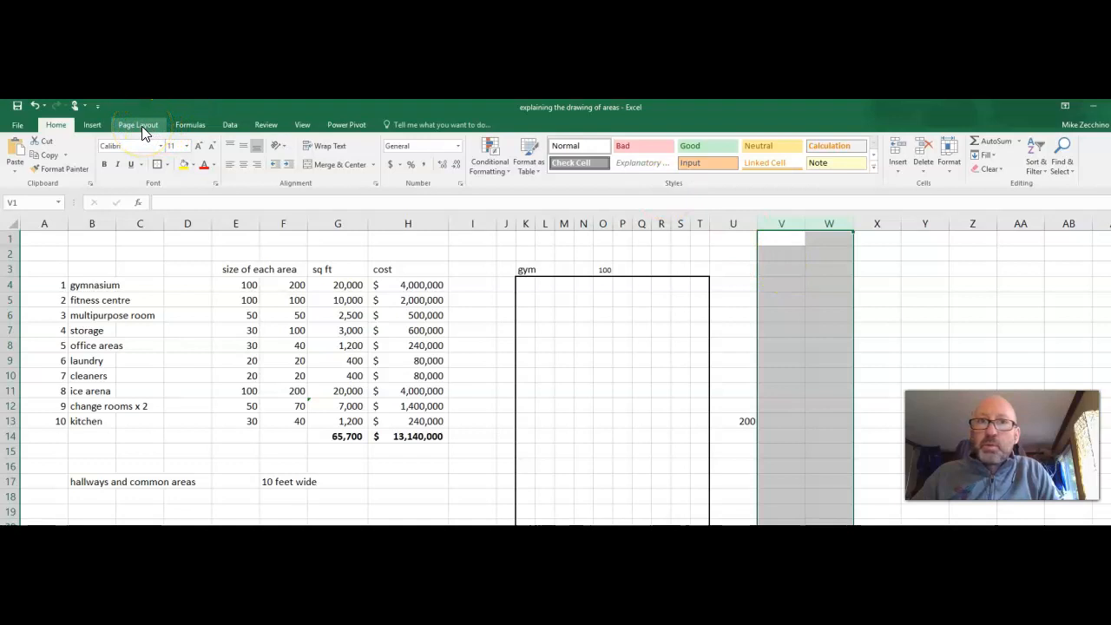
right_click(790, 224)
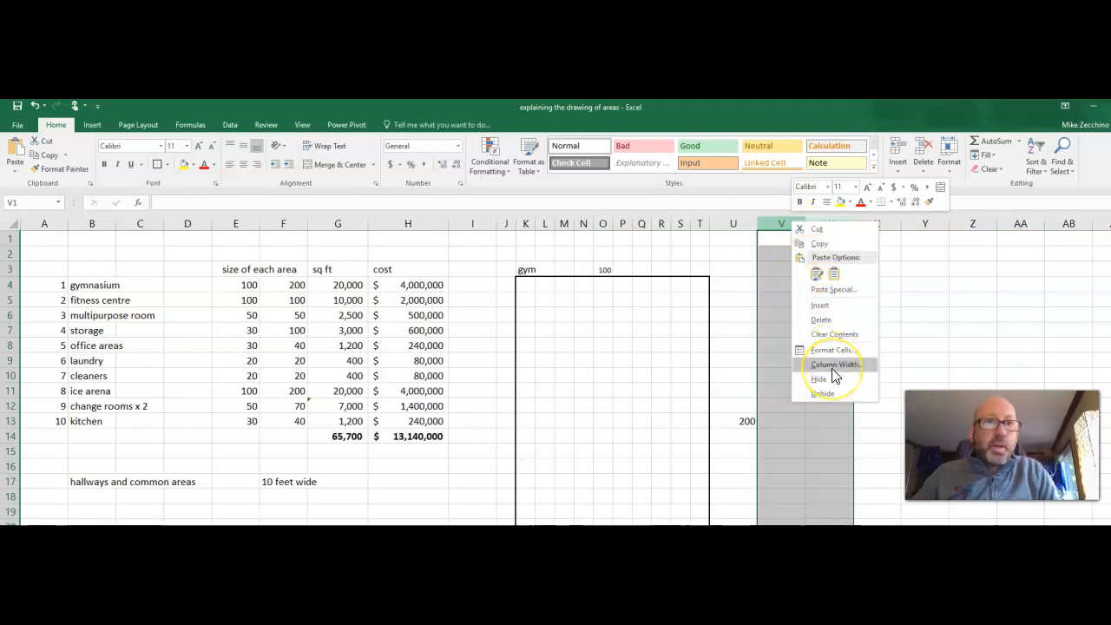
left_click(779, 221)
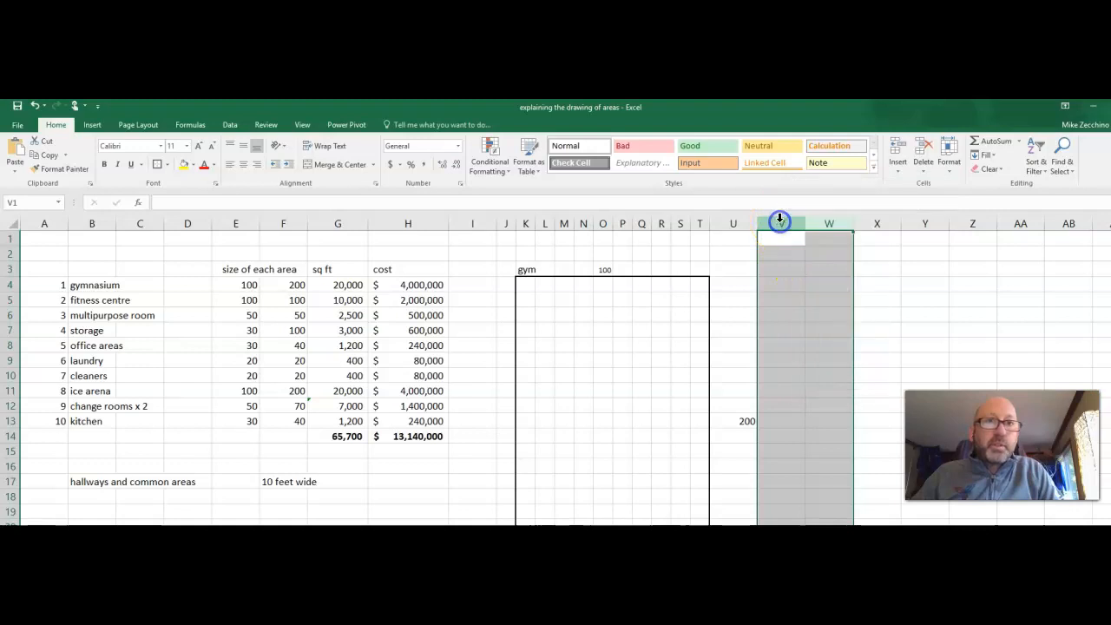
right_click(779, 222)
left_click(815, 356)
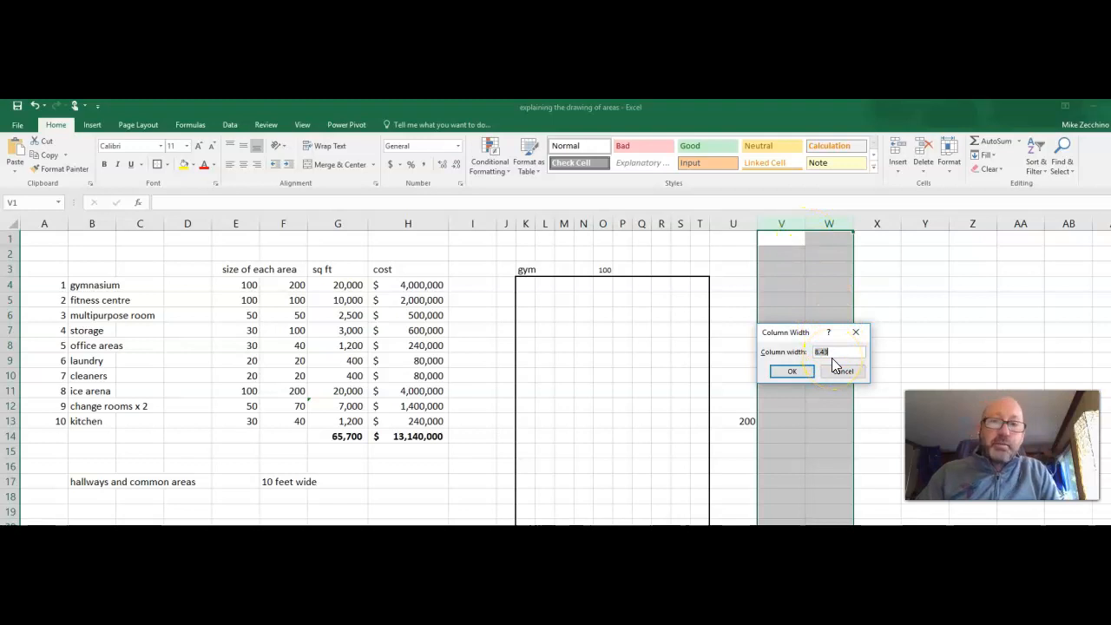
key("Return")
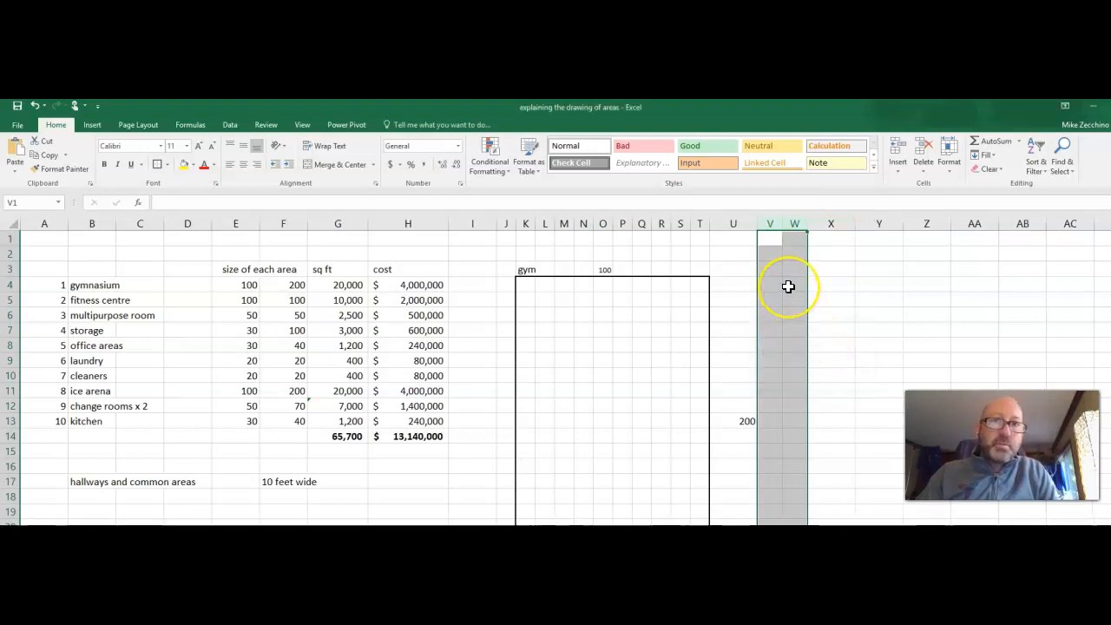
right_click(782, 223)
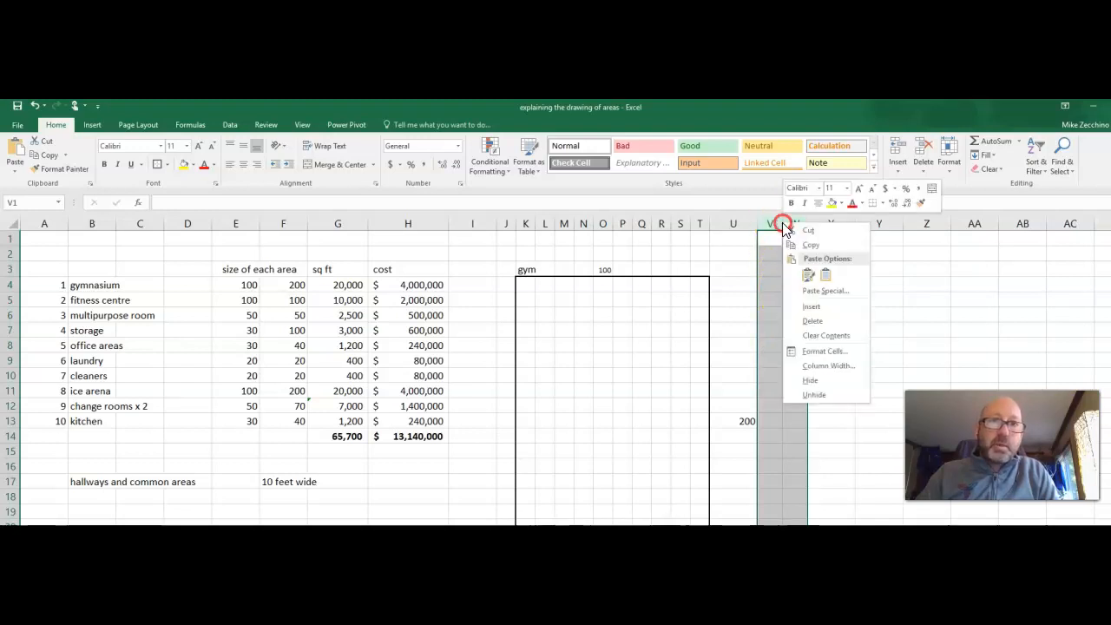
left_click(805, 368)
type("3")
key("Return")
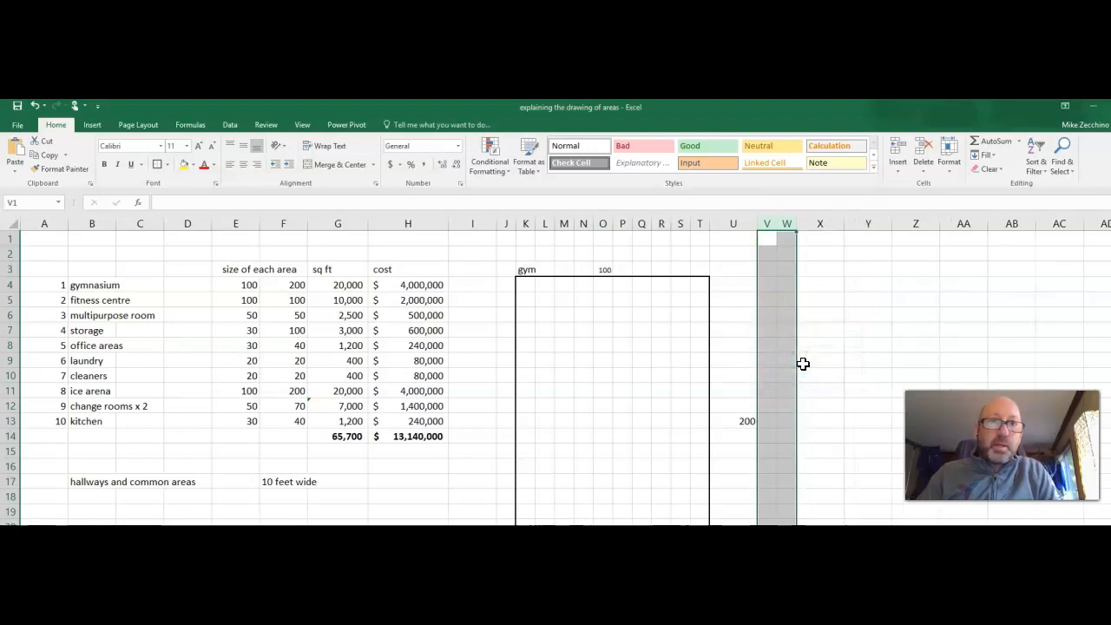
Widen columns V and W to a column width of 13.
left_click(827, 407)
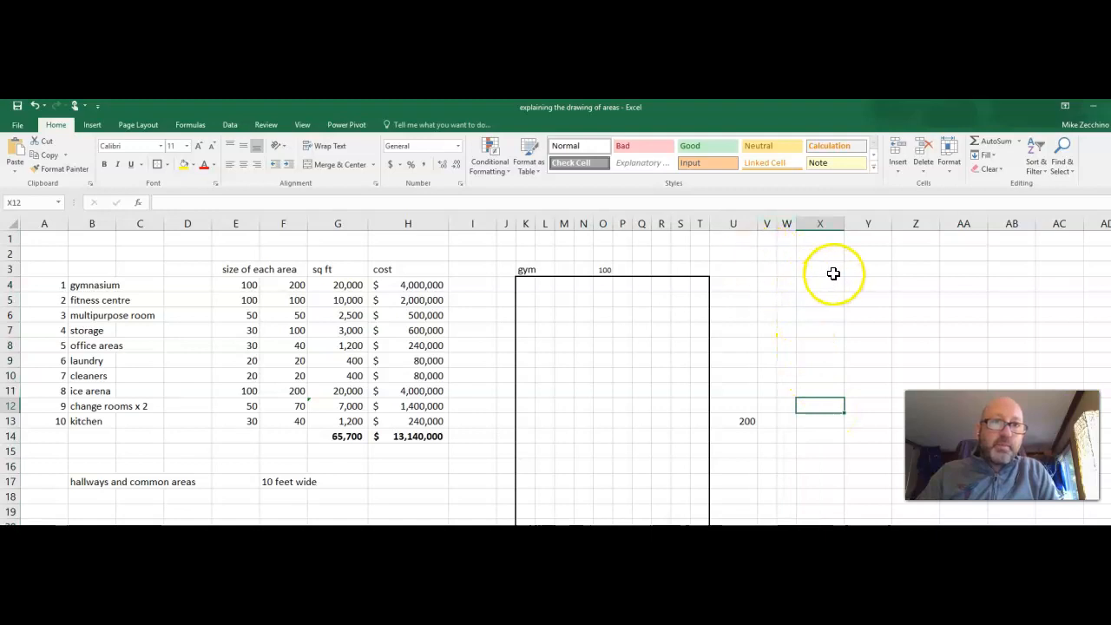
left_click_drag(766, 224, 787, 228)
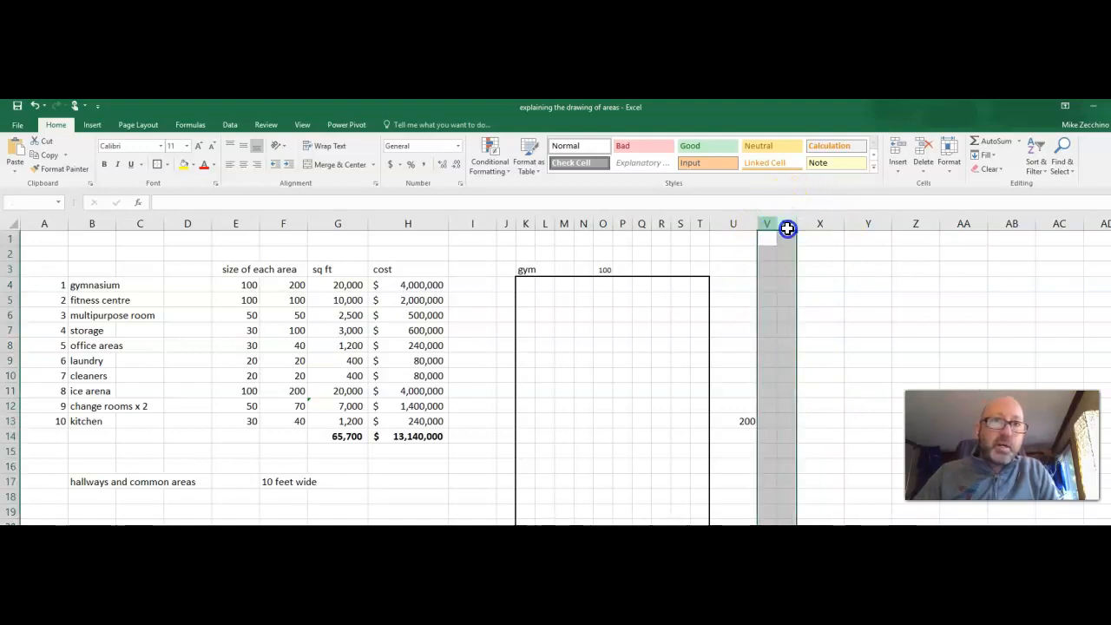
right_click(787, 228)
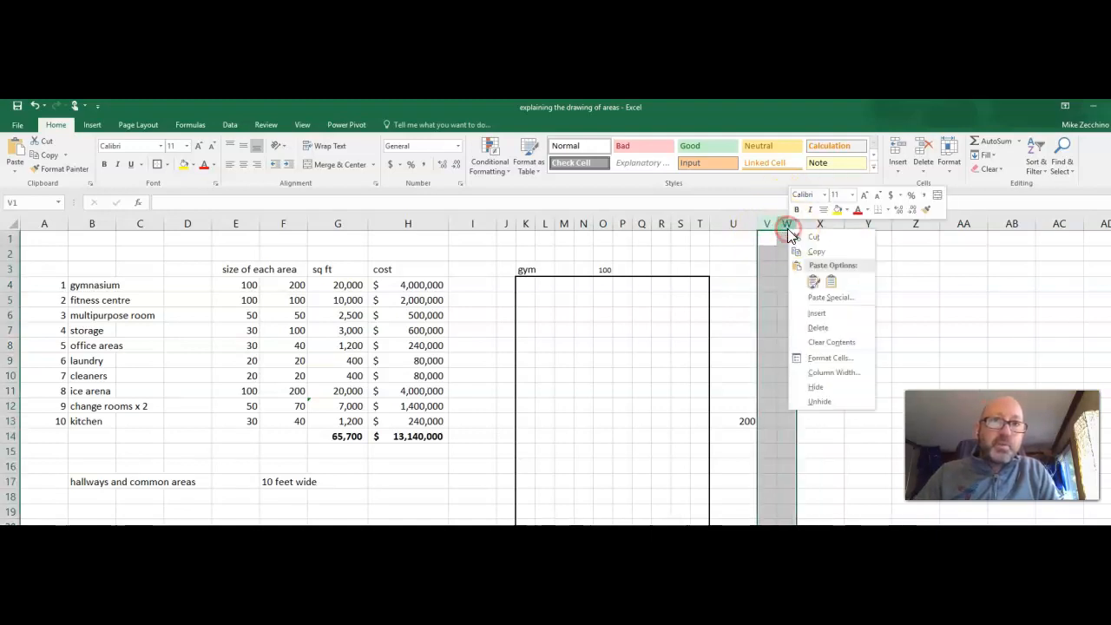
left_click(823, 367)
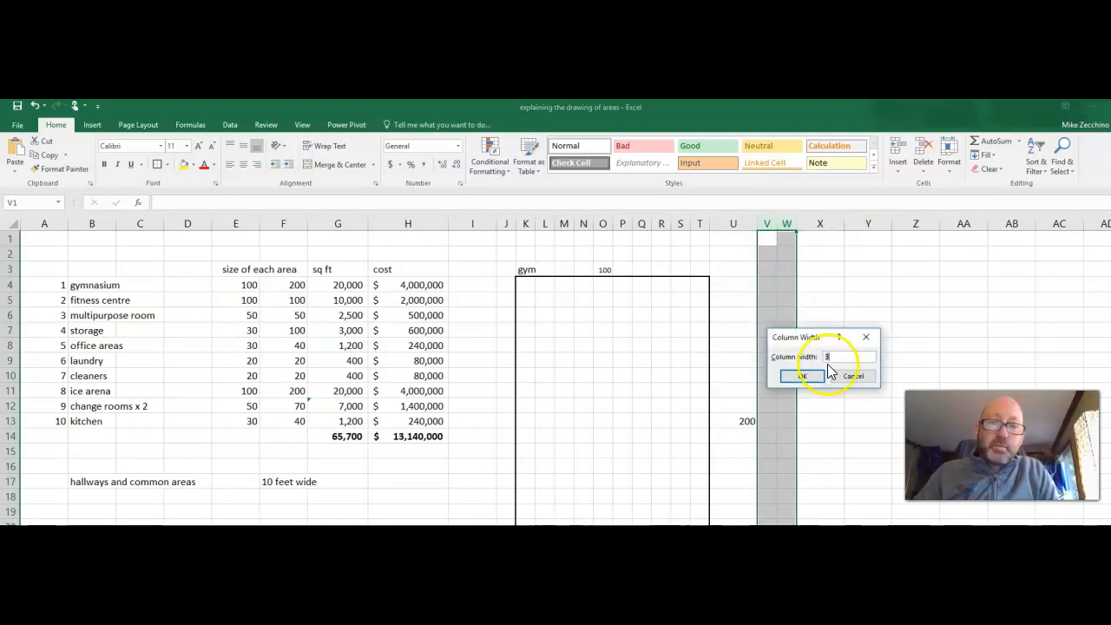
type("13")
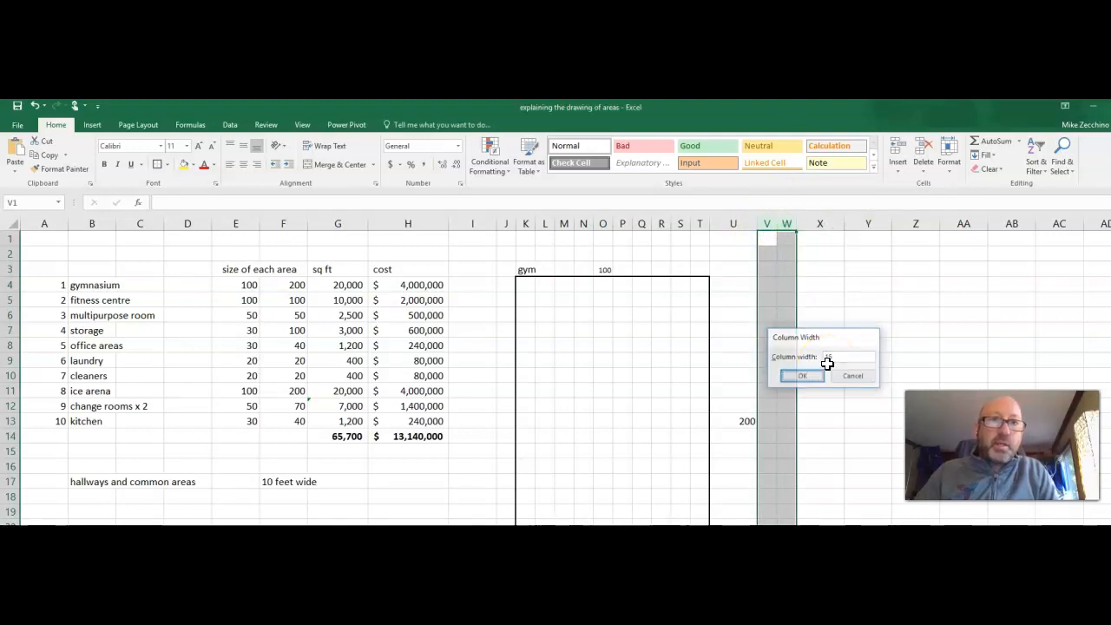
key("Return")
left_click(817, 378)
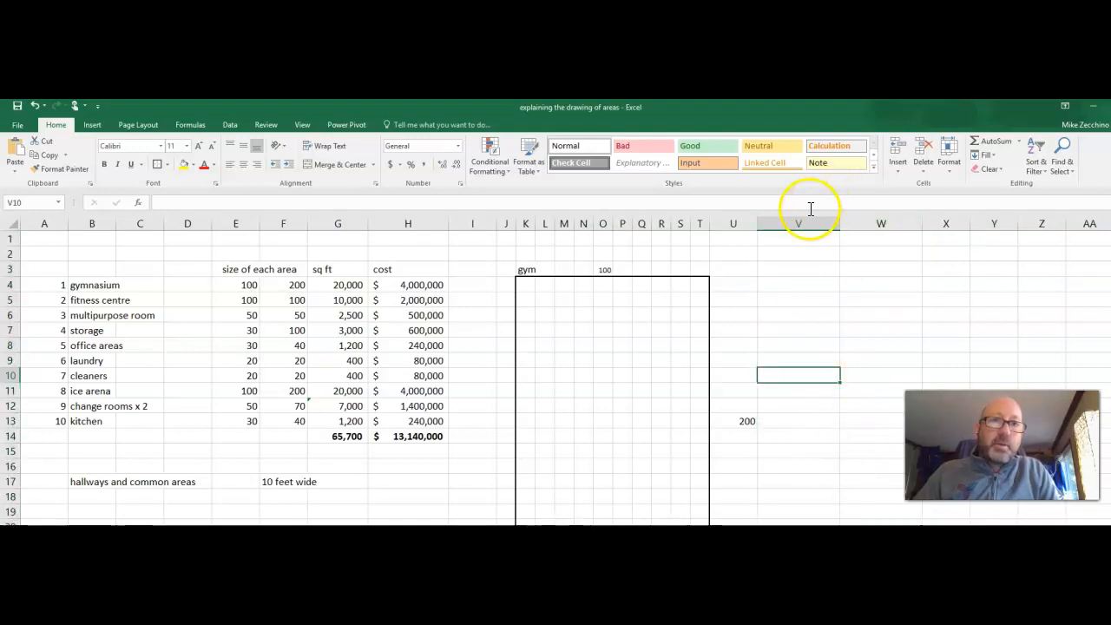
Set the column width of columns V and W back to 3.
left_click(786, 222)
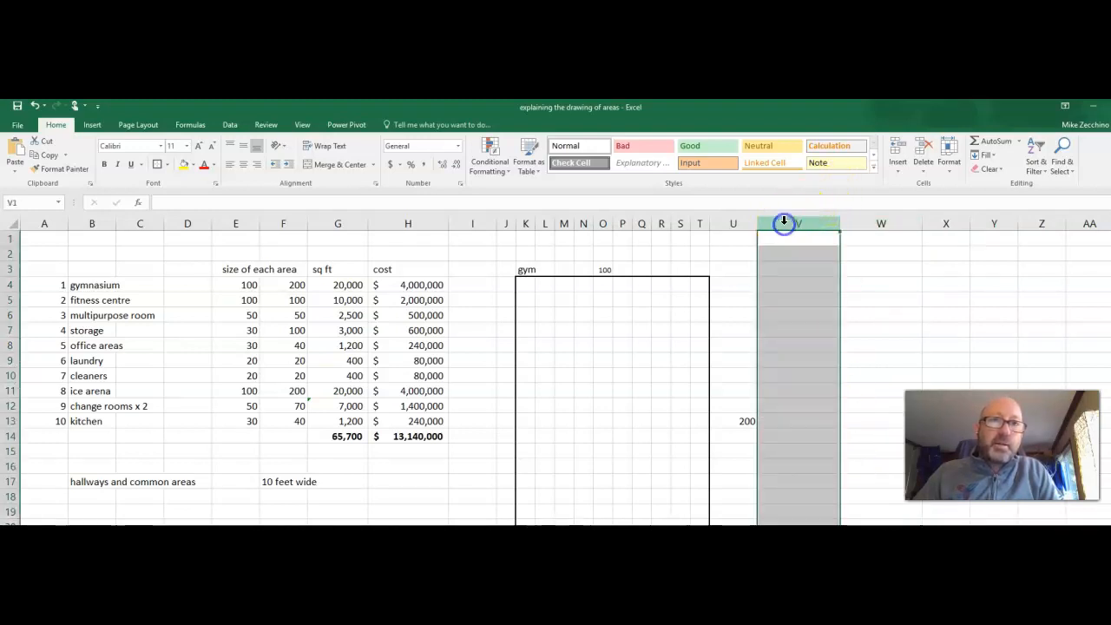
left_click(806, 269)
left_click_drag(805, 269, 868, 279)
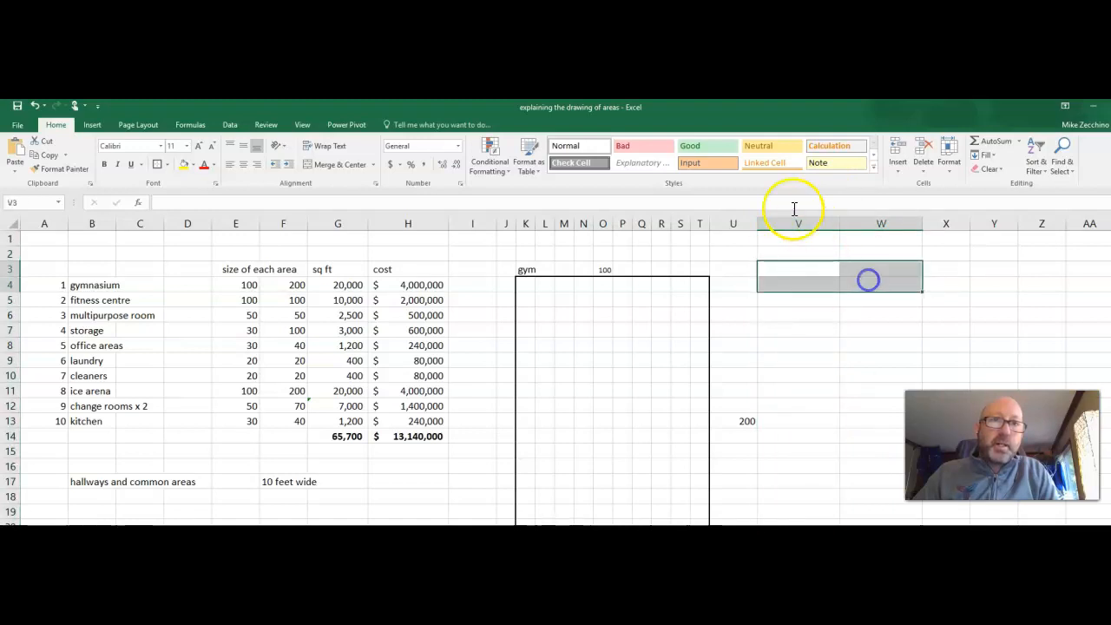
left_click_drag(787, 214, 842, 217)
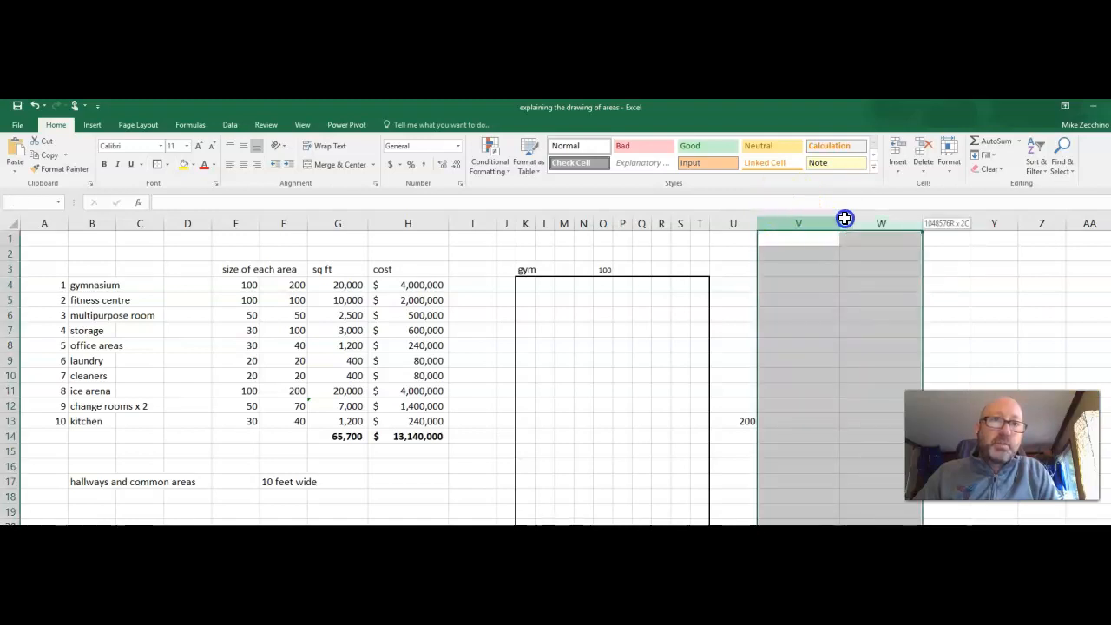
right_click(832, 286)
left_click(832, 282)
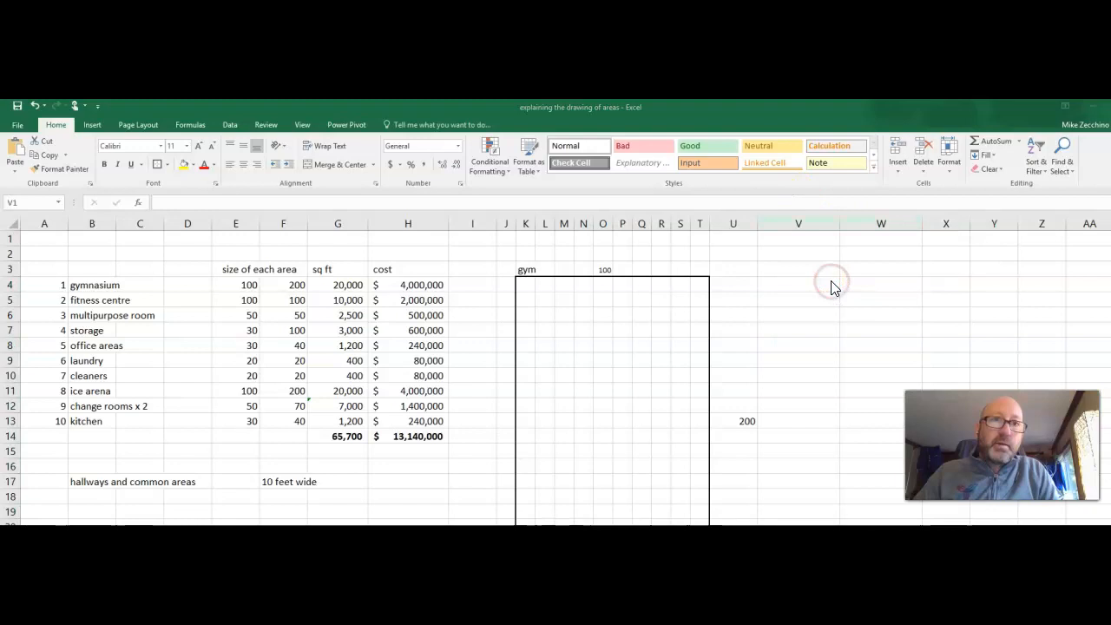
right_click(812, 224)
right_click(812, 224)
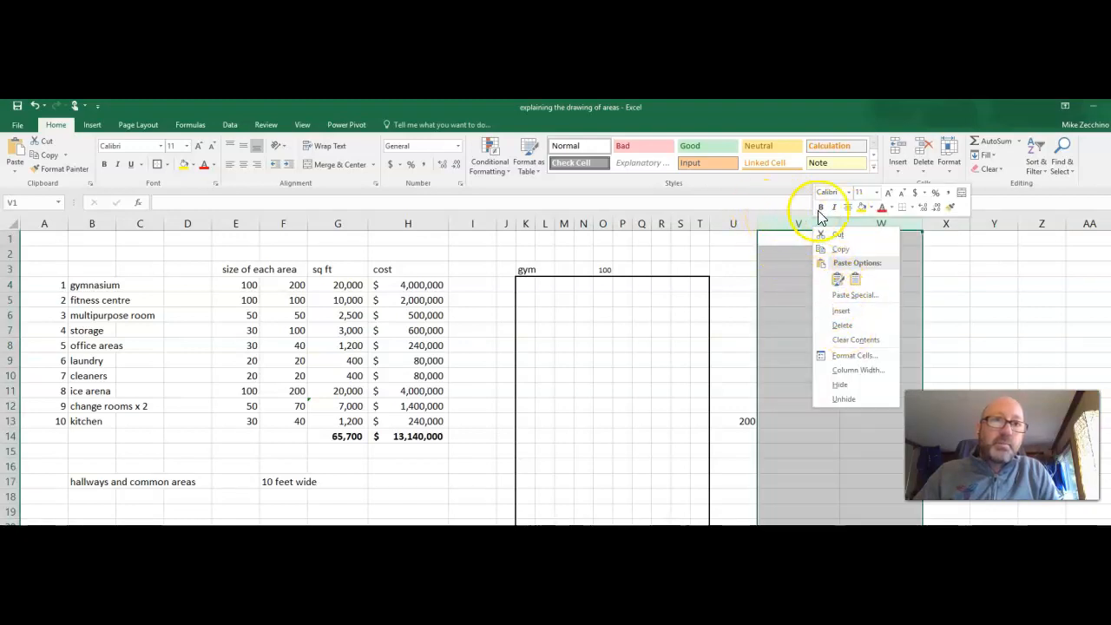
left_click(850, 371)
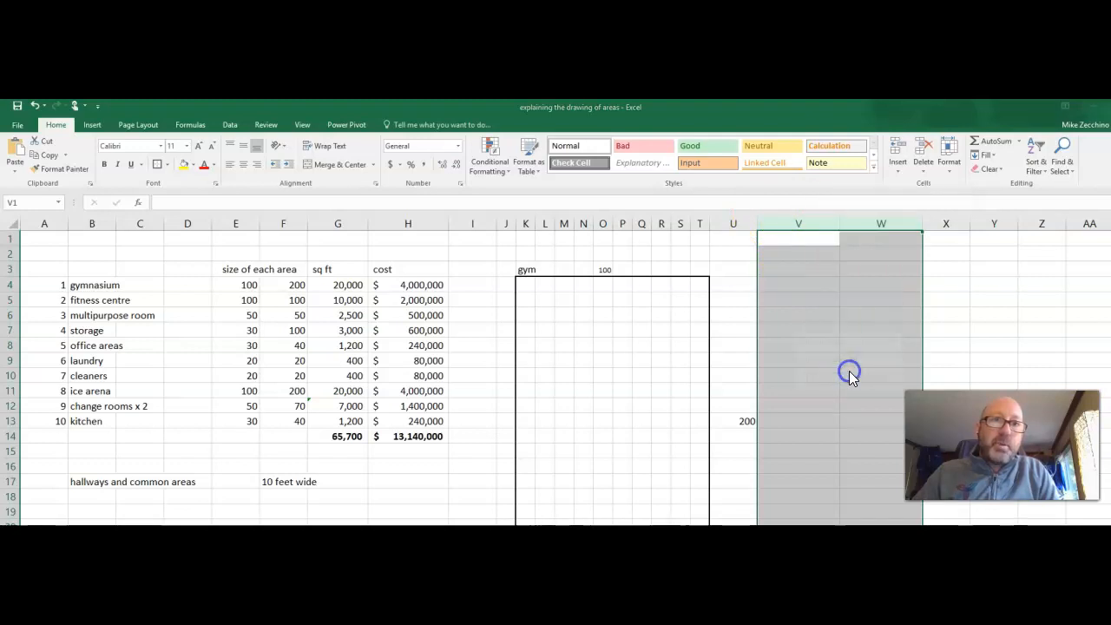
type("3")
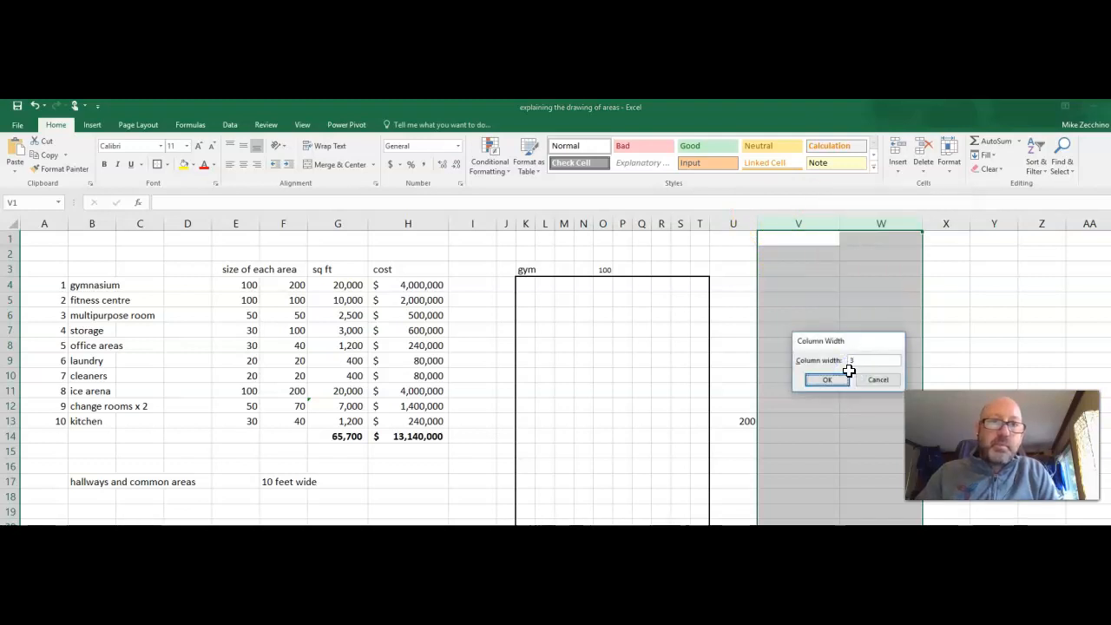
left_click(846, 380)
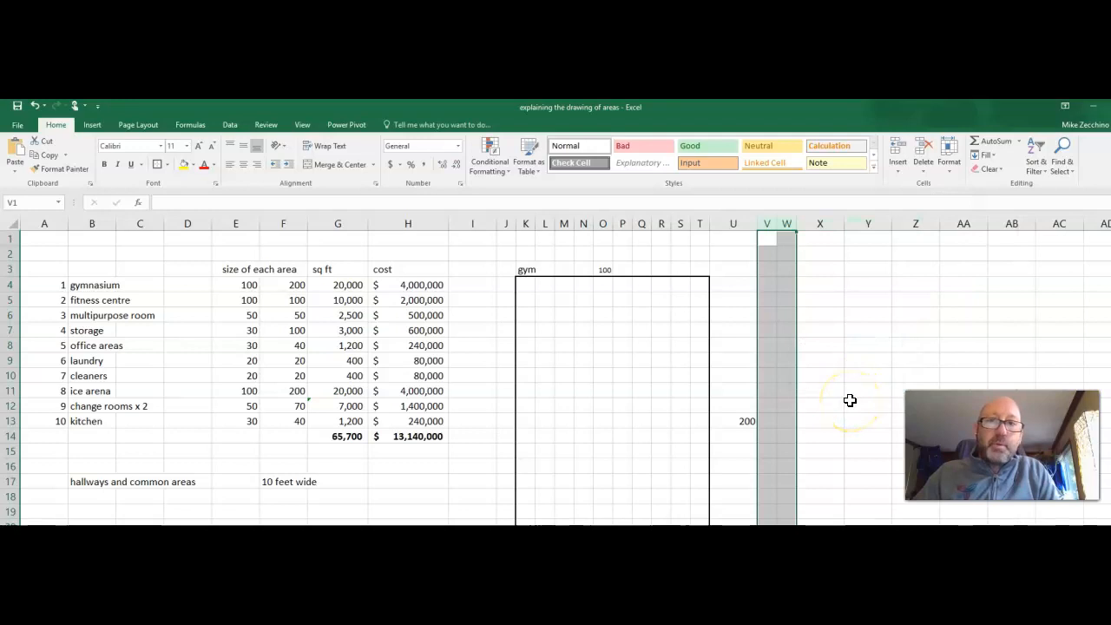